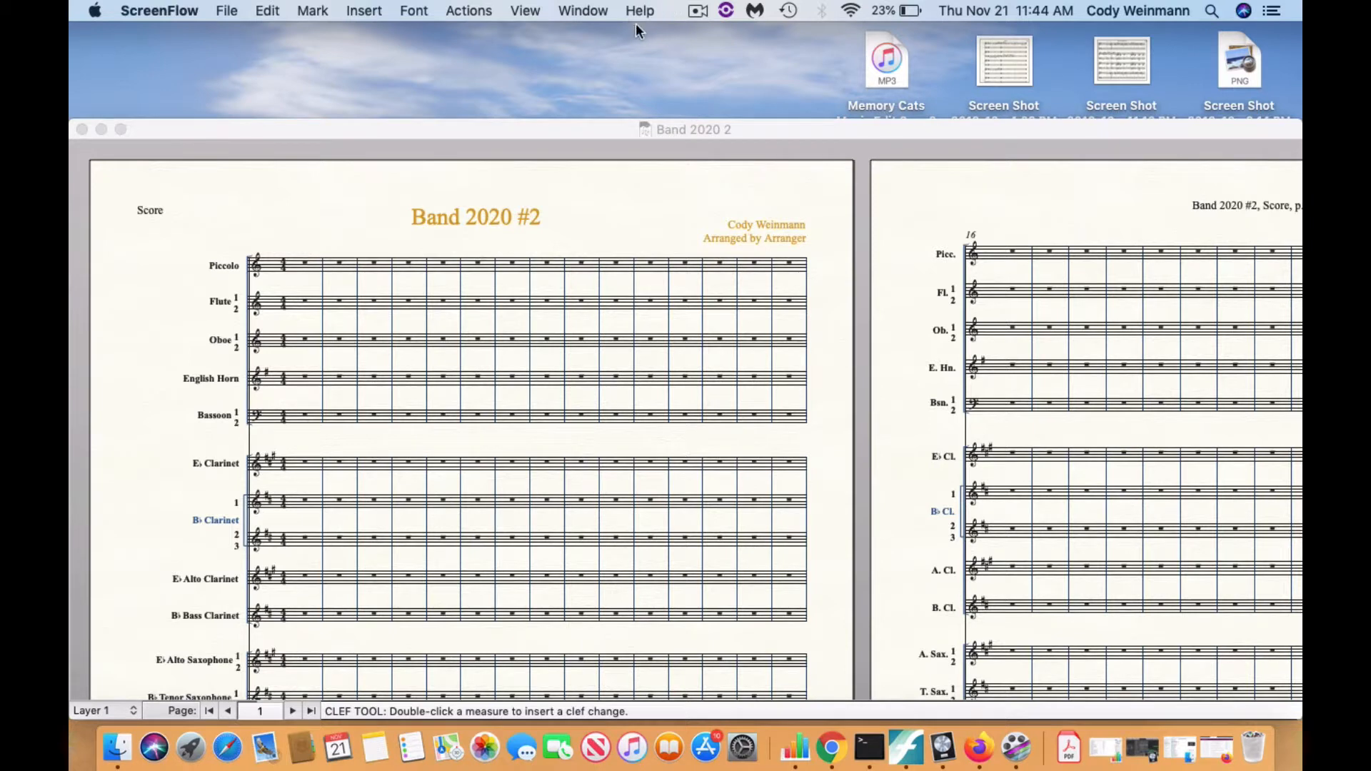
Switch to the Band 2020 2 score in Finale and activate the Page Layout tool.
left_click(613, 310)
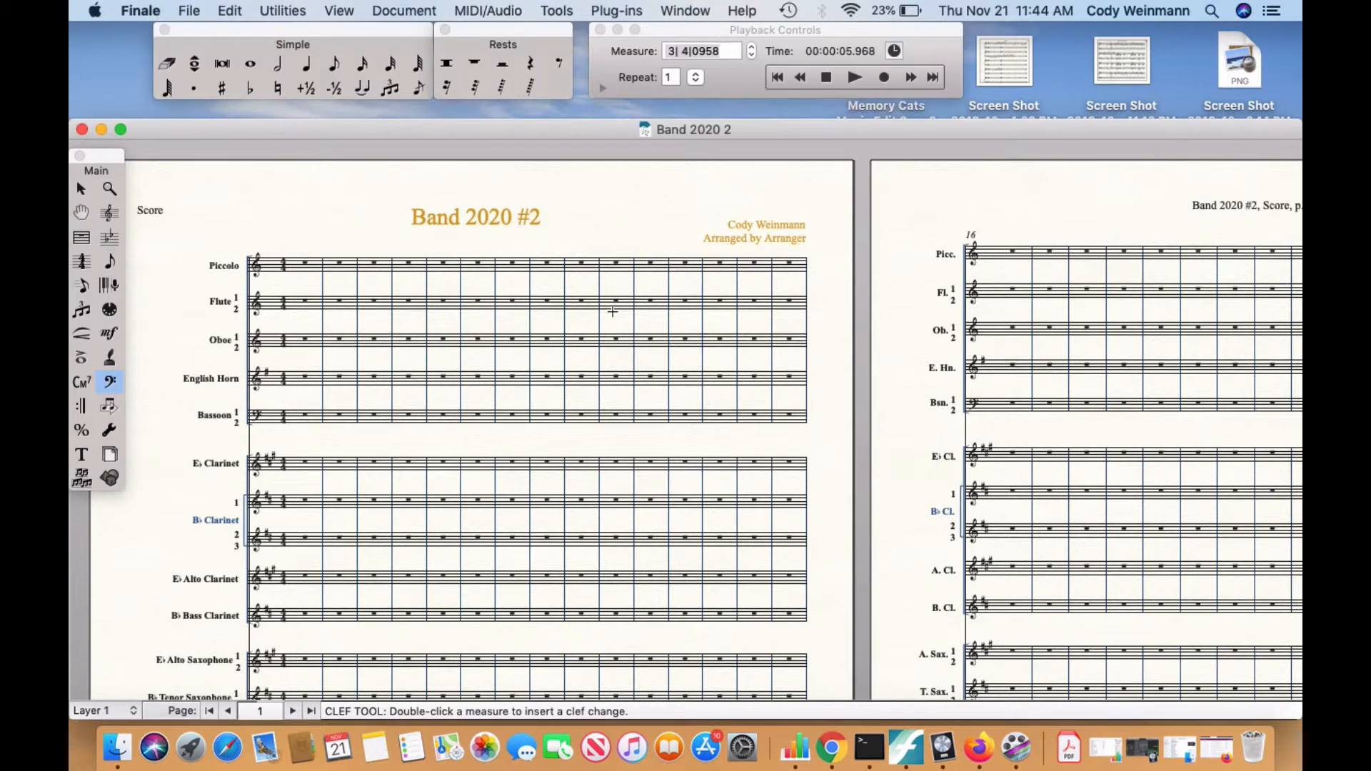
left_click(629, 9)
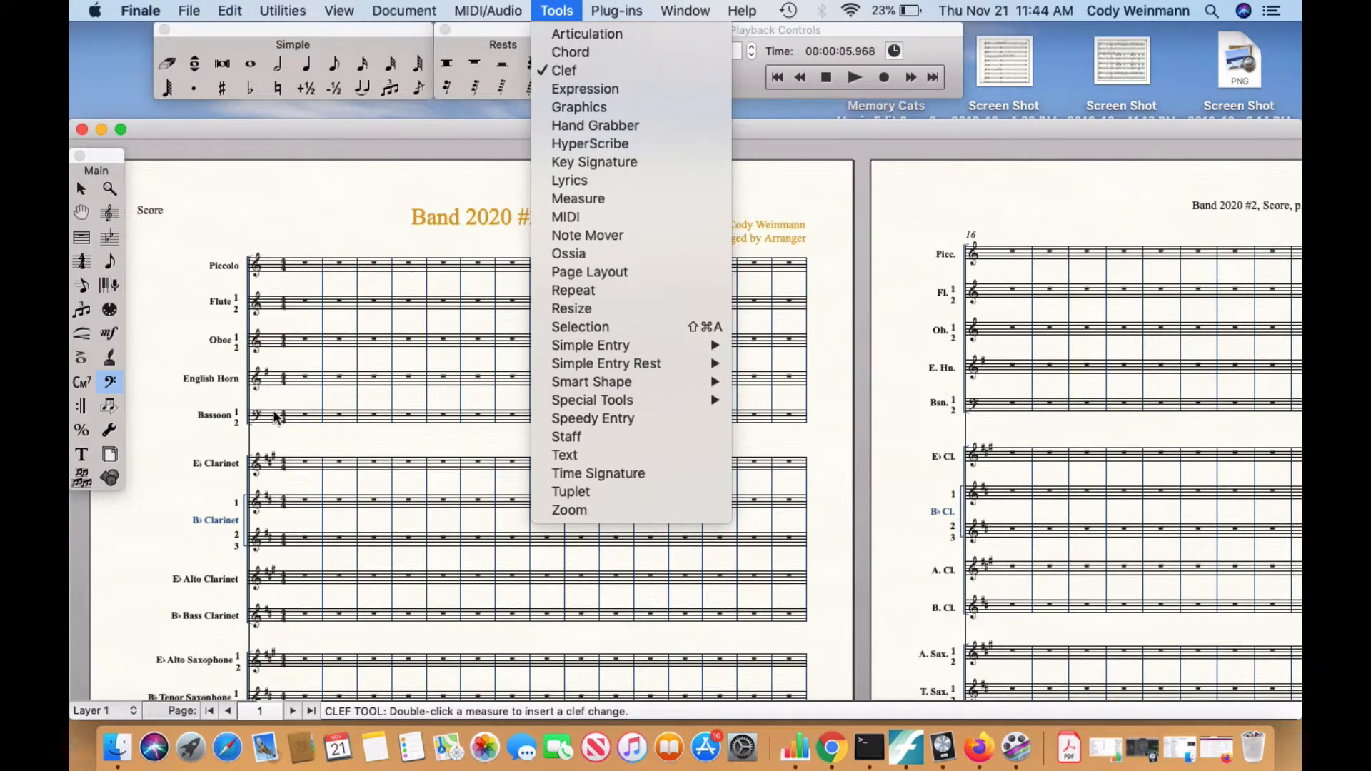
mouse_move(528, 7)
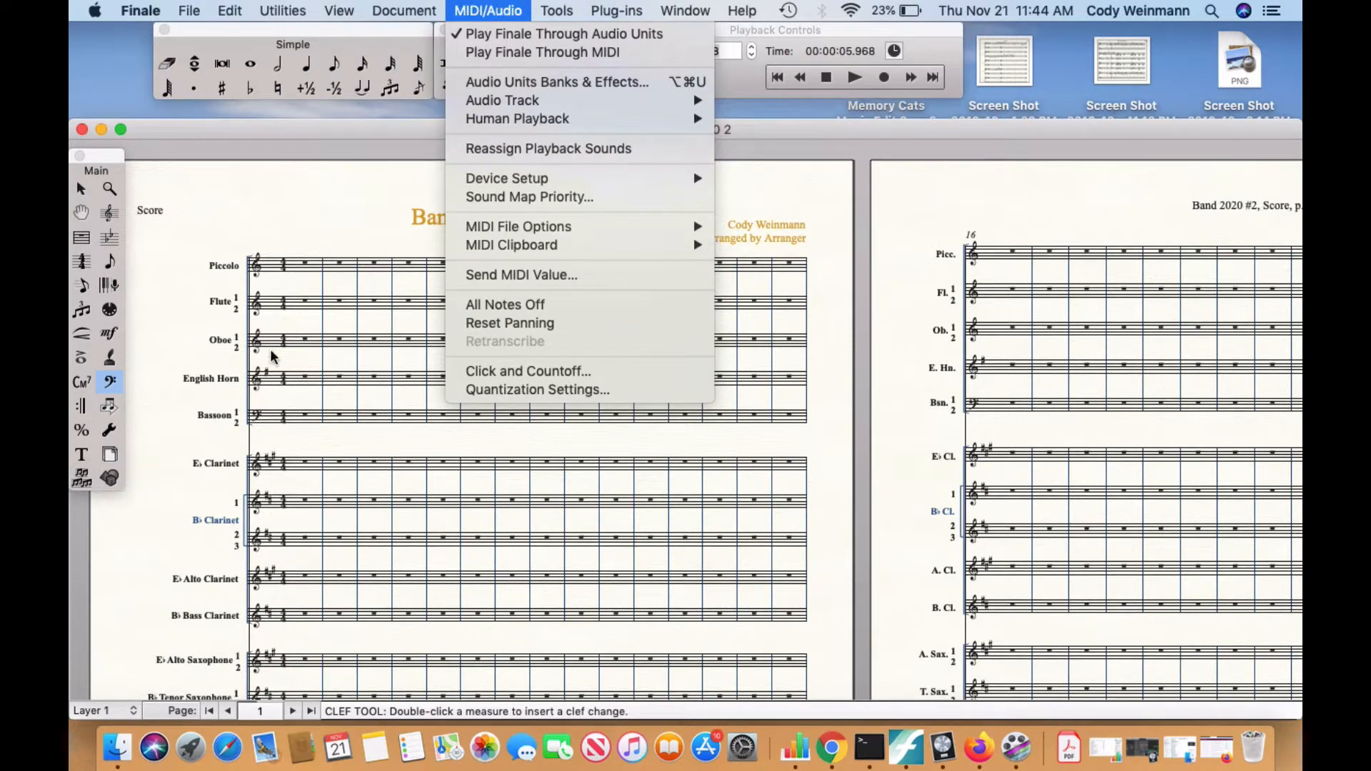
left_click(113, 458)
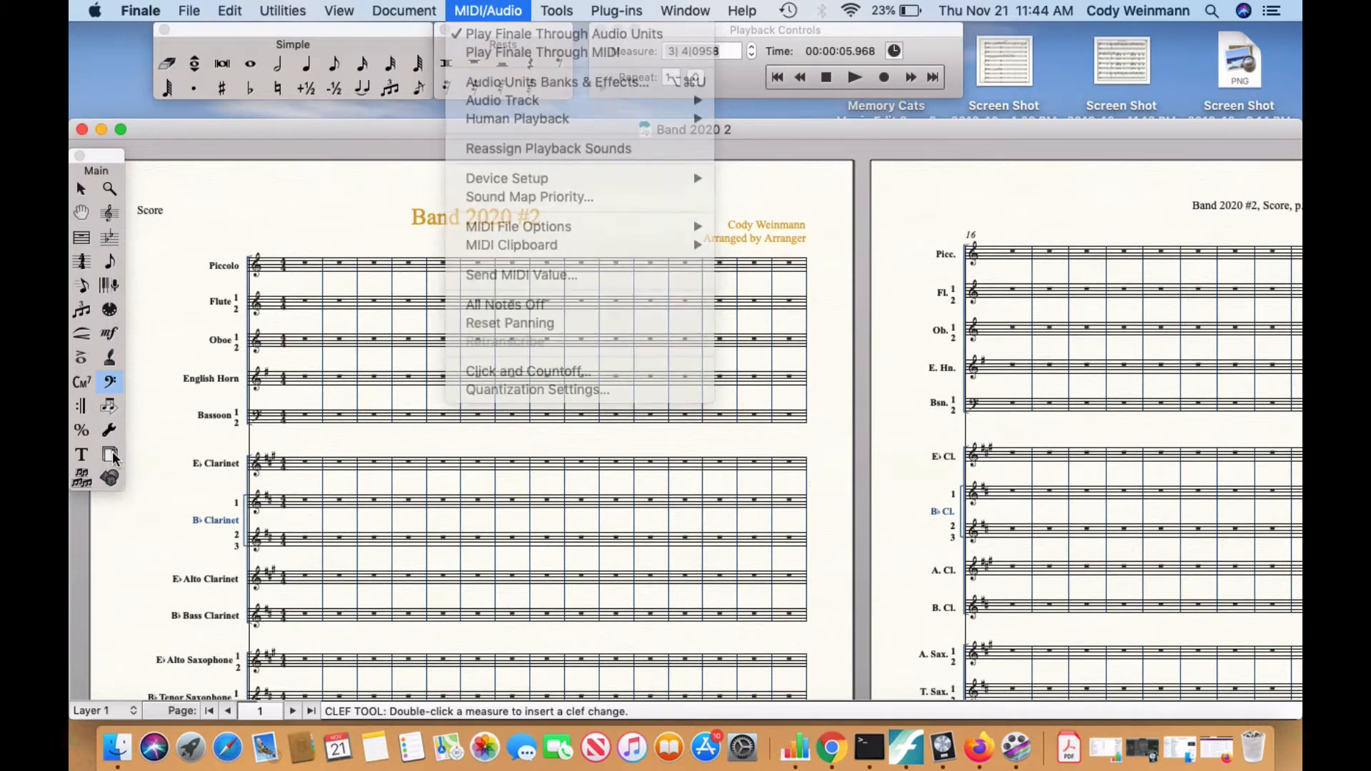
left_click(113, 457)
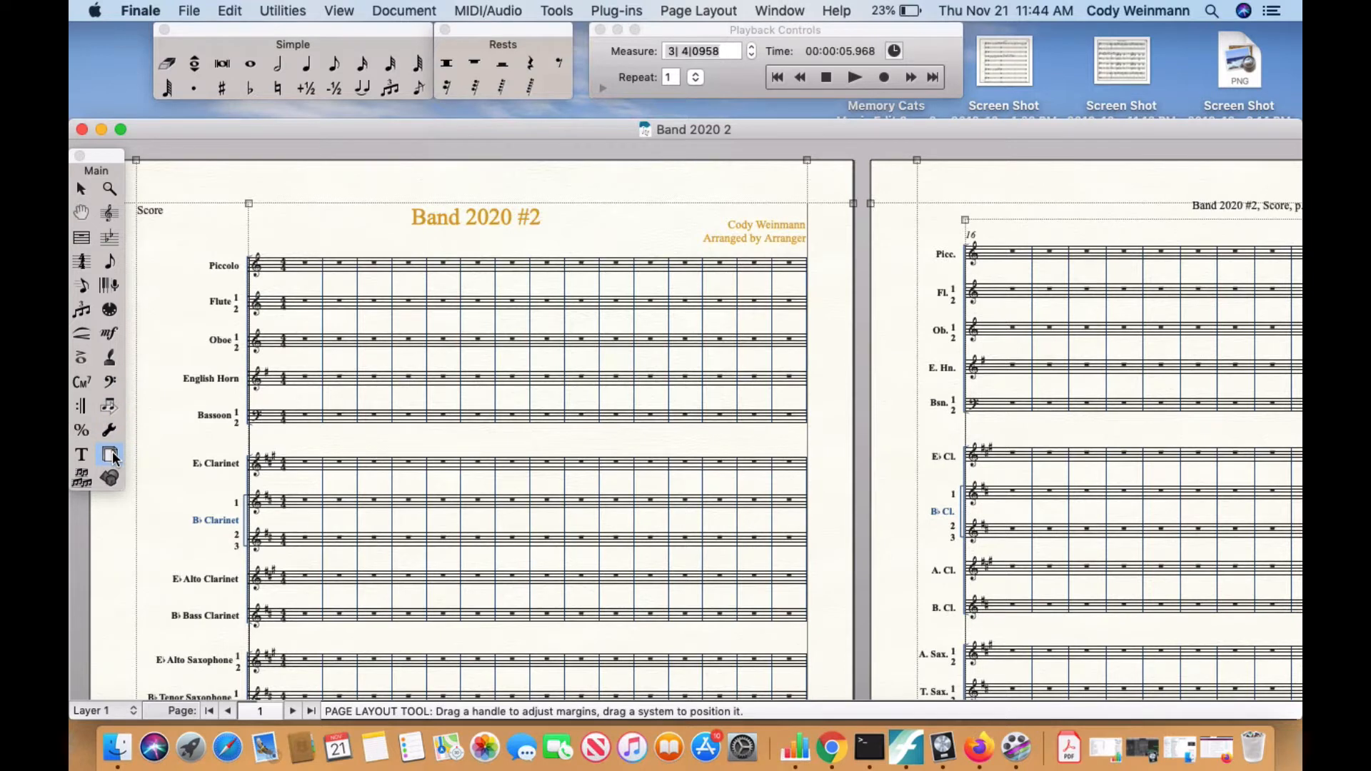
left_click(684, 12)
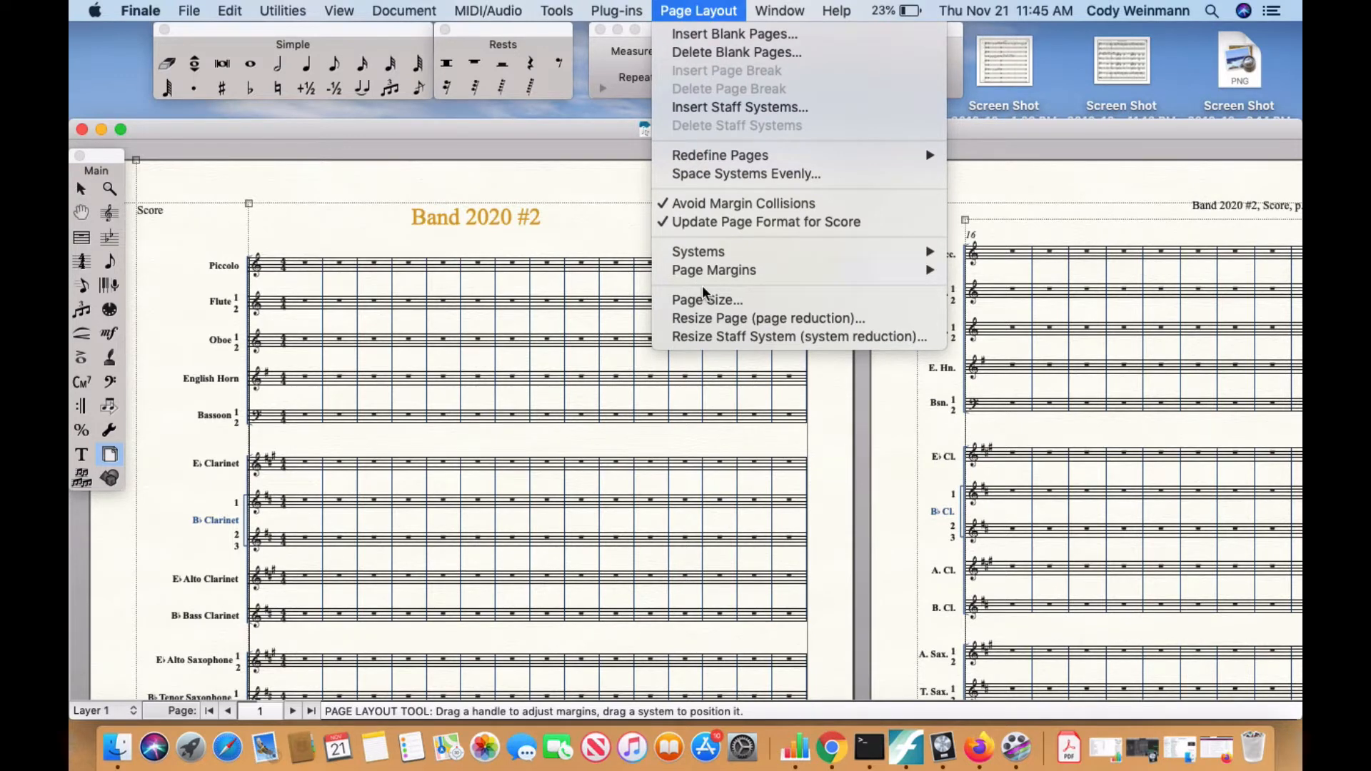
left_click(702, 327)
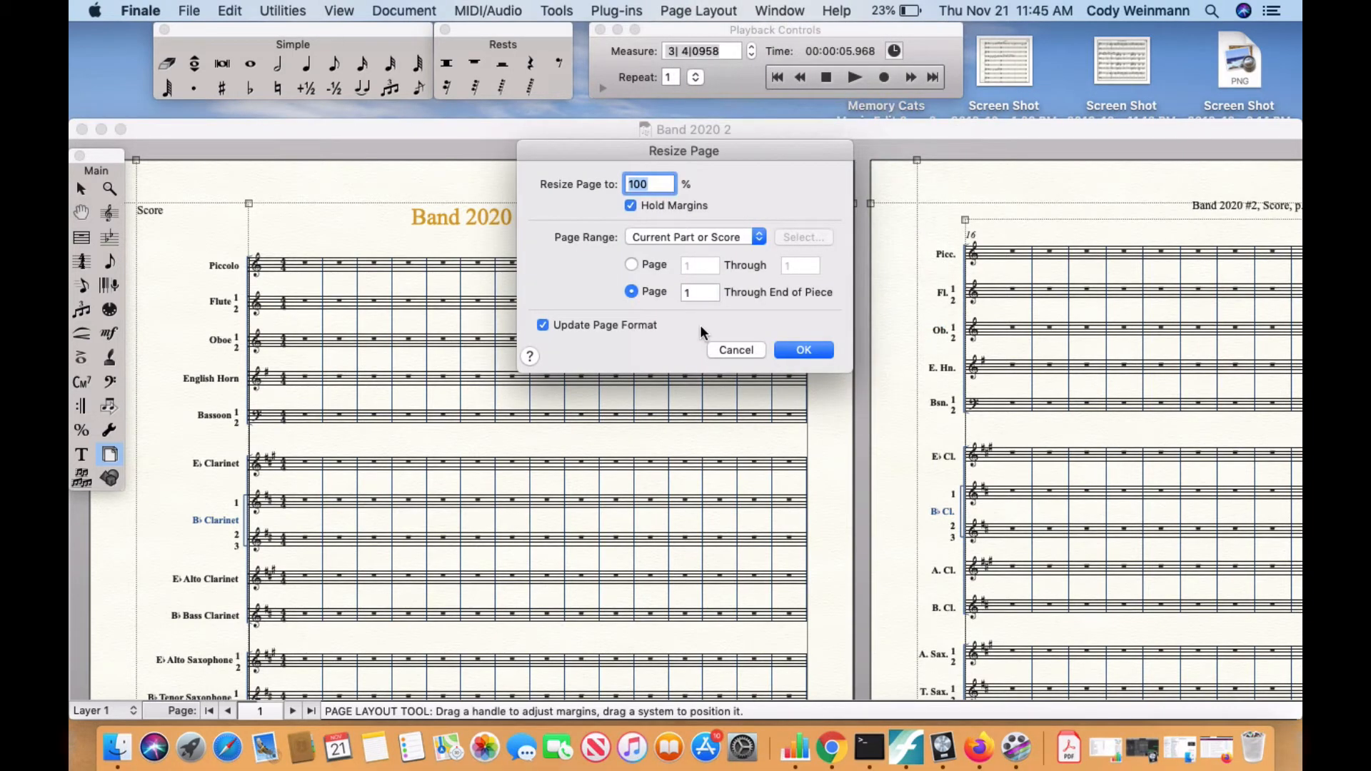
left_click(739, 350)
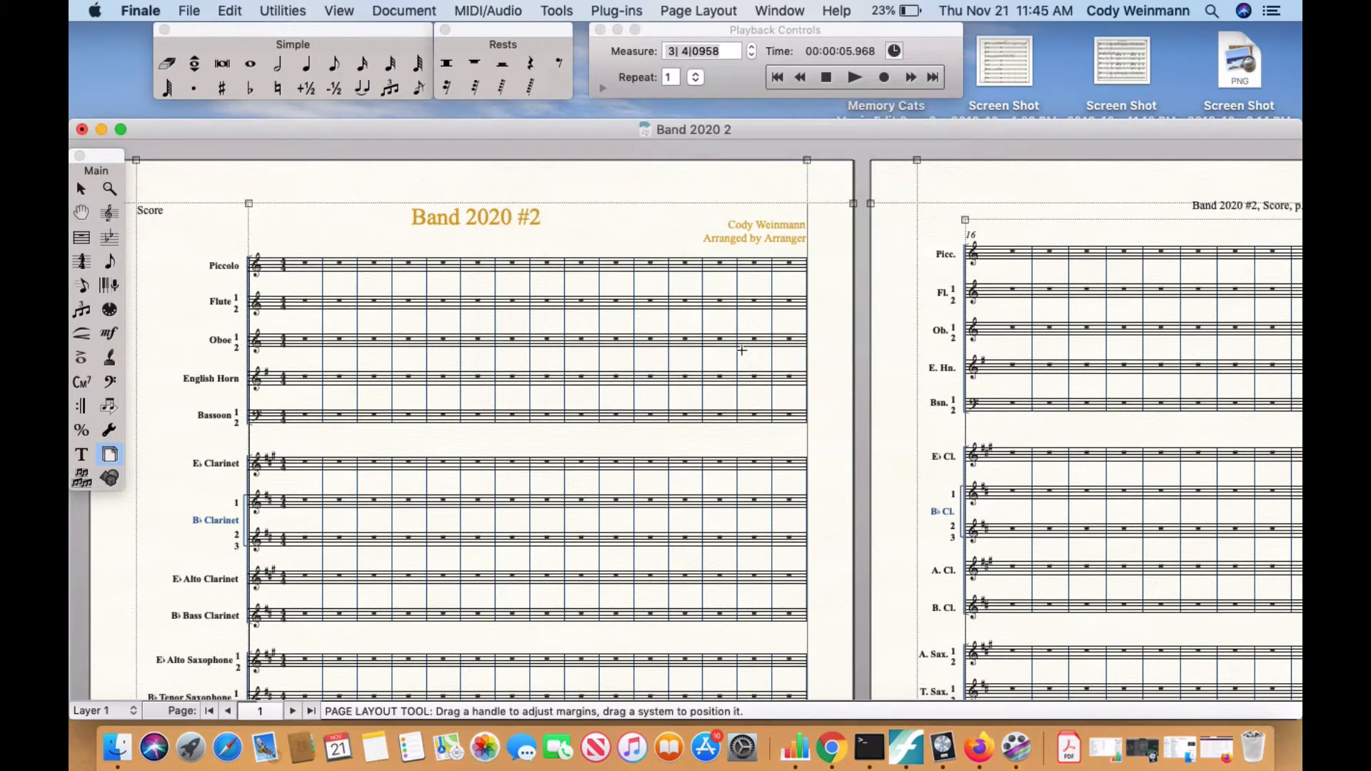
Set the page size of all pages in the current score to Folio (8.5 x 13).
left_click(711, 13)
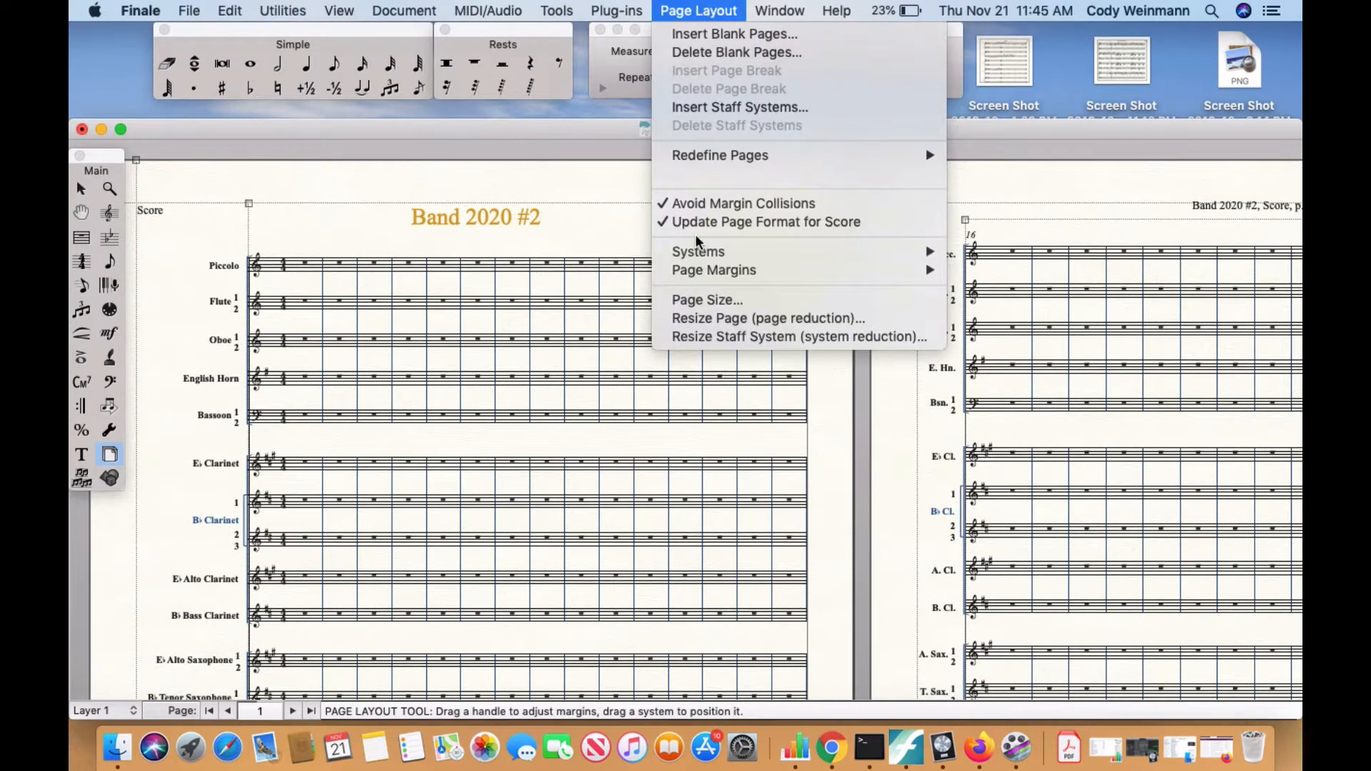
left_click(699, 300)
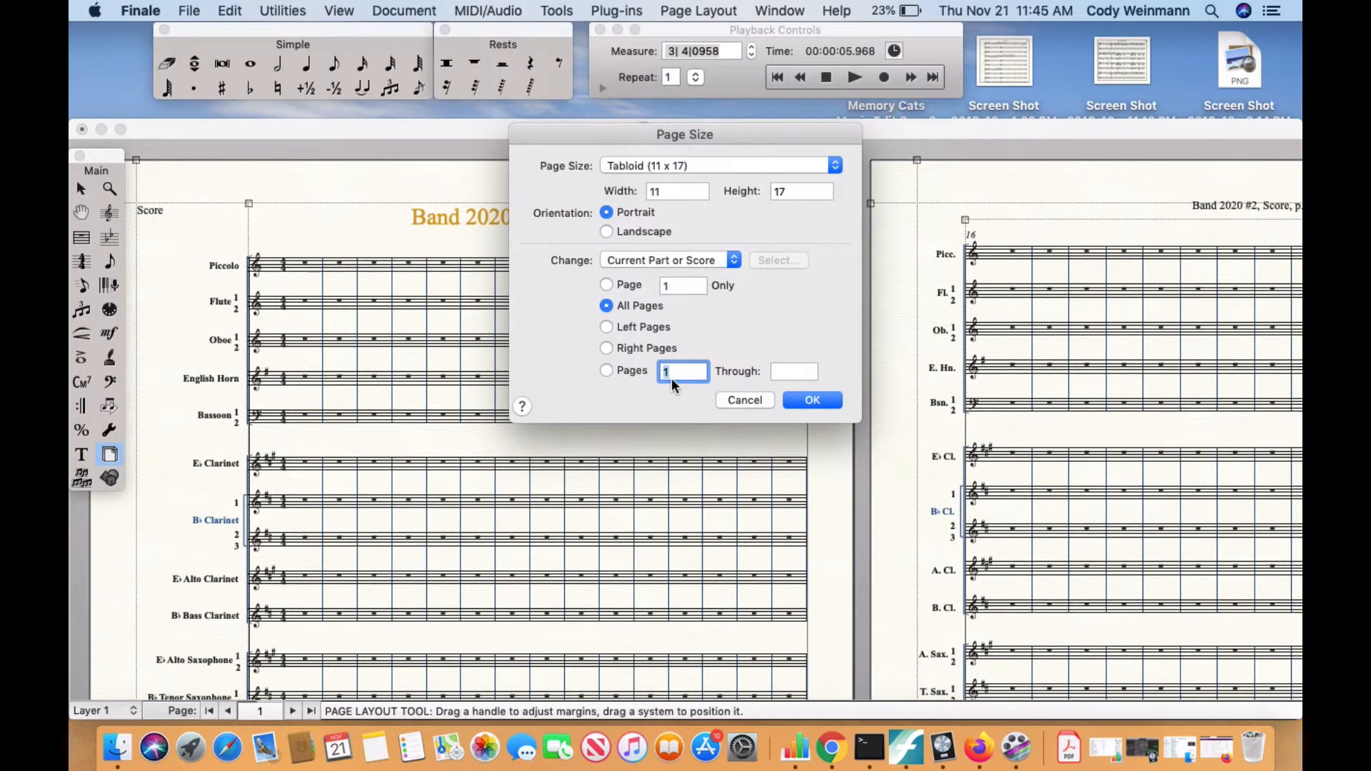
left_click(704, 166)
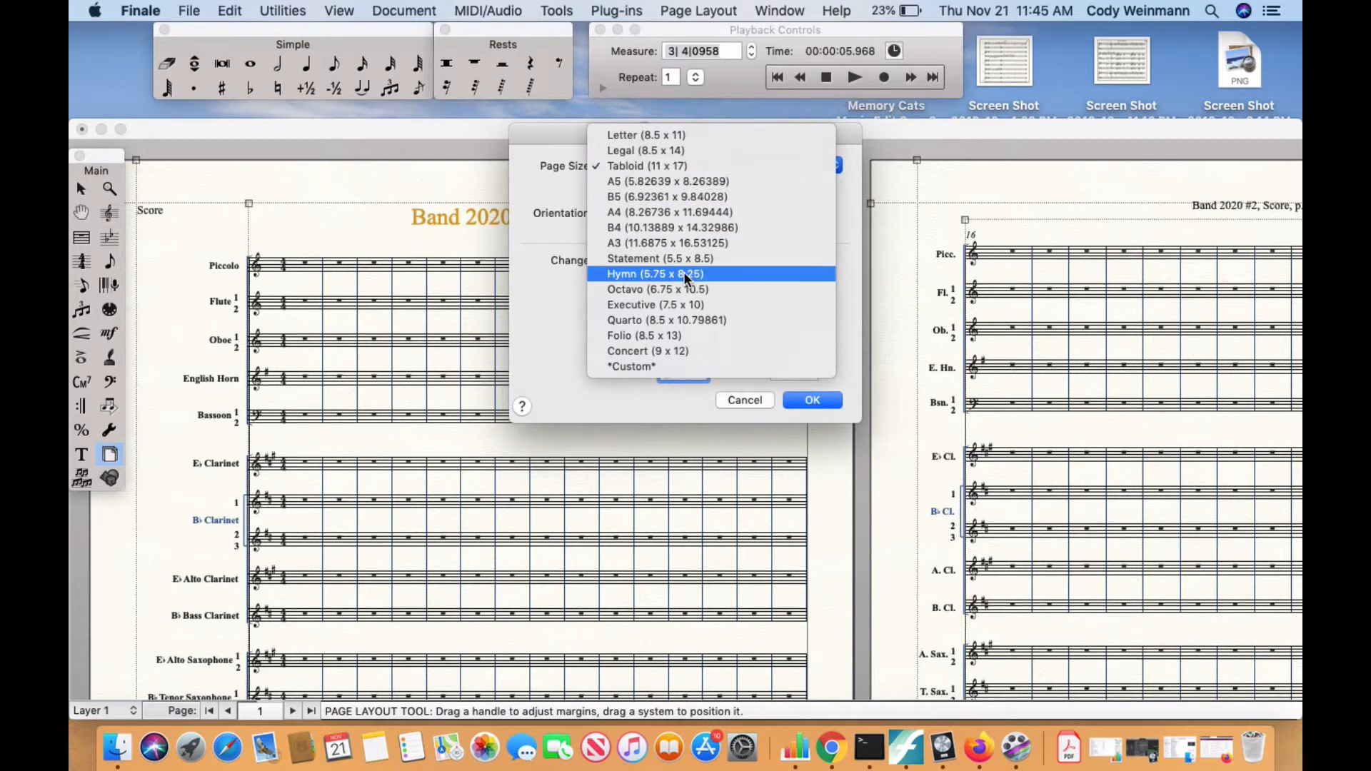
left_click(673, 335)
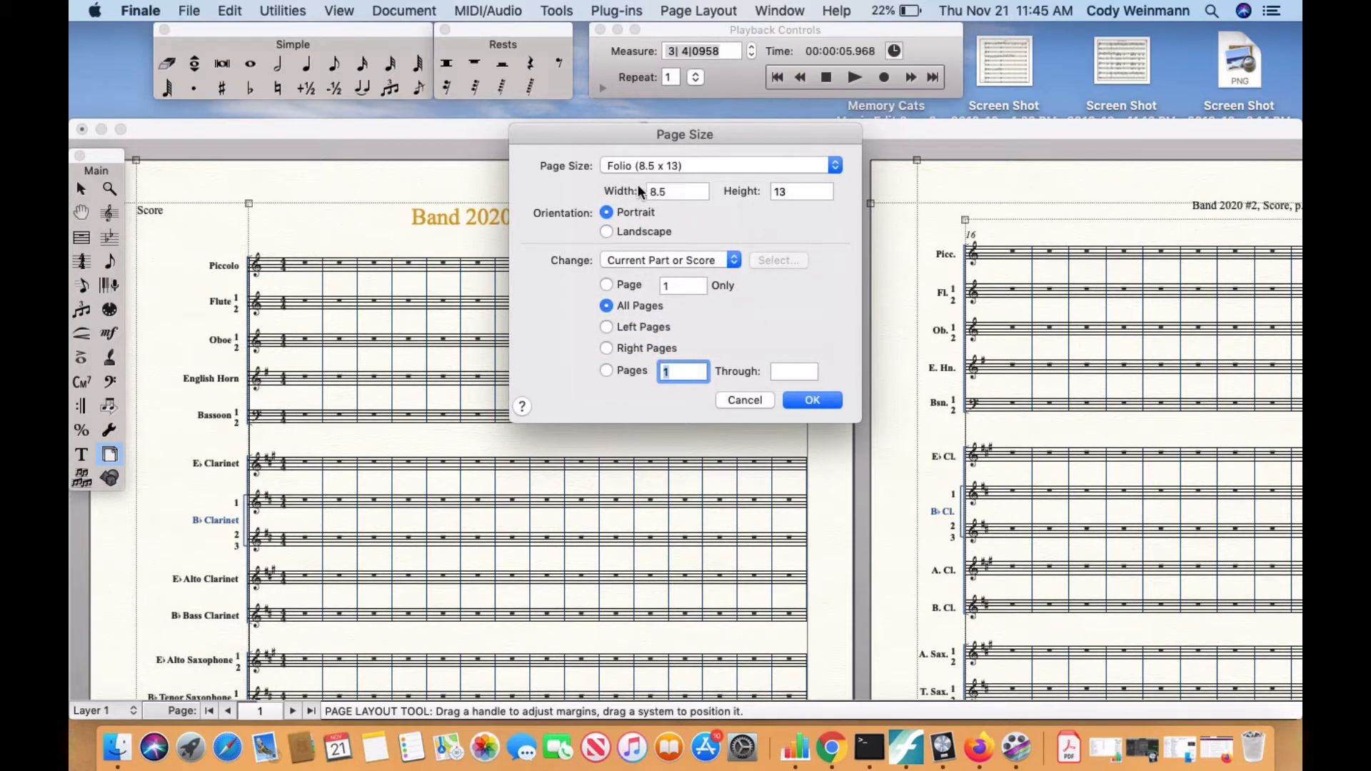
left_click(823, 404)
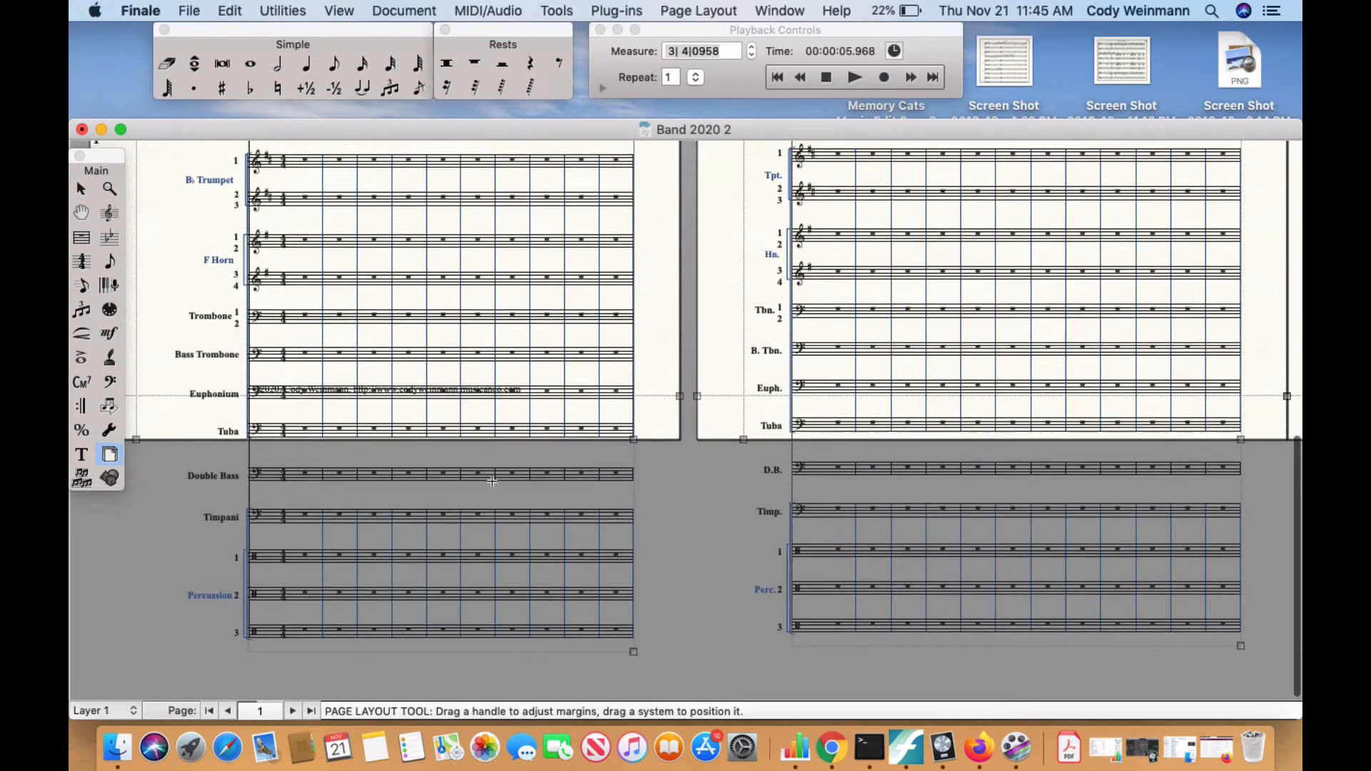
scroll(492, 482, "up", 10)
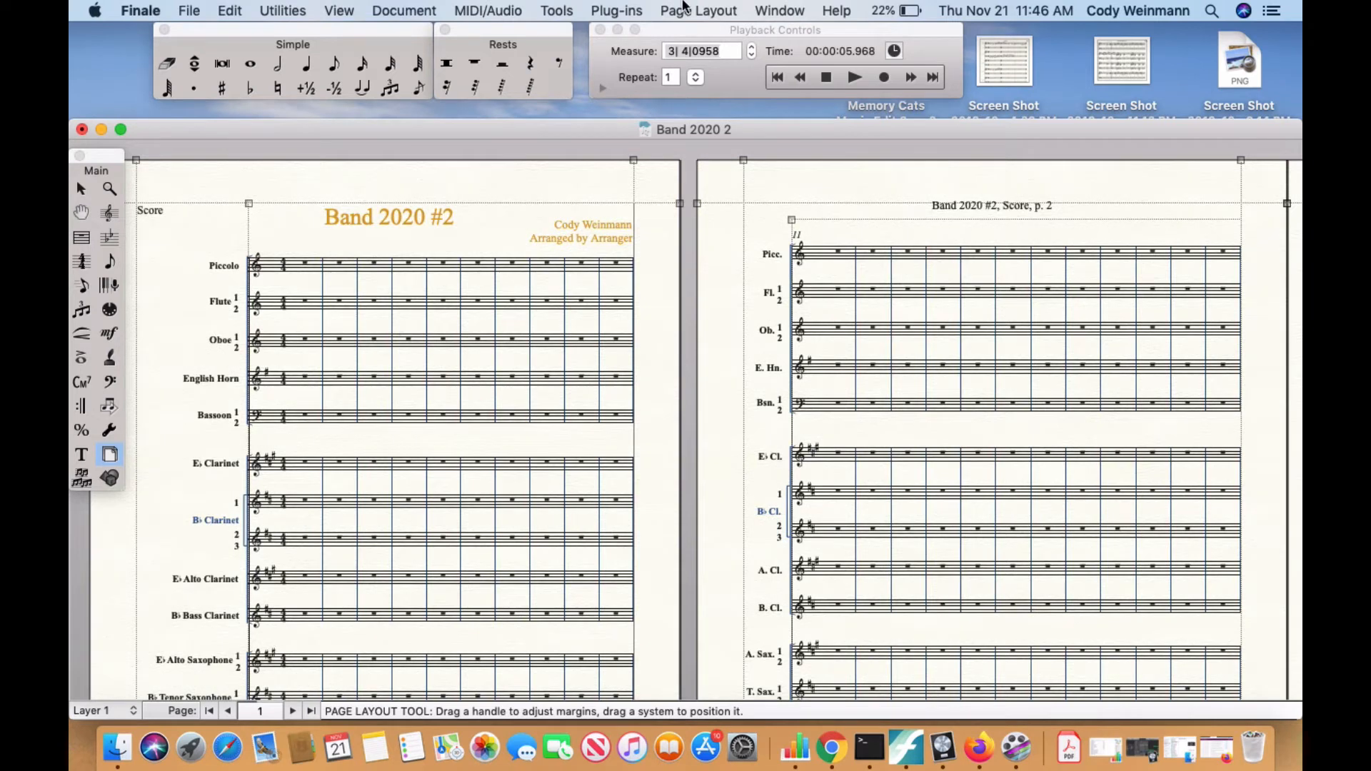
Change the page size of all score pages to A3 (11.6875 x 16.53125) and check how the staves fit.
left_click(702, 14)
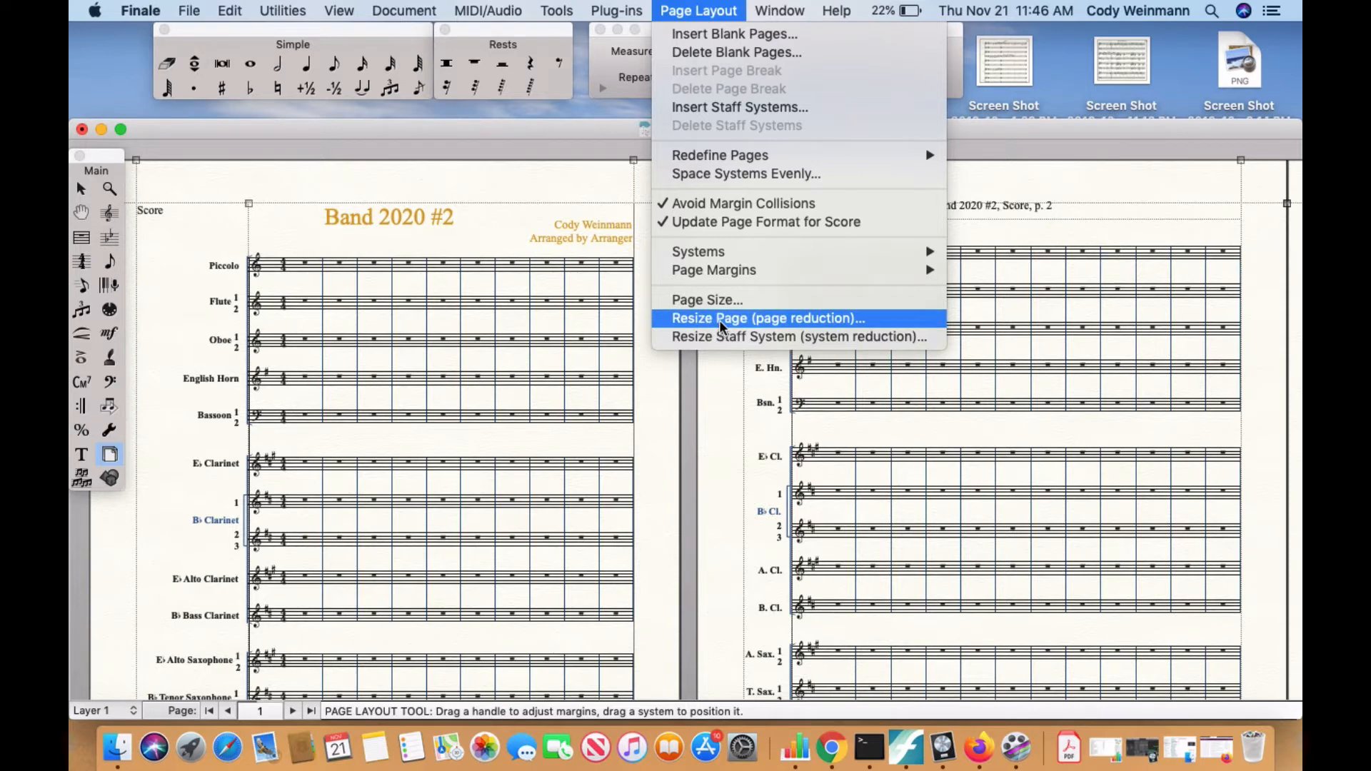
left_click(720, 301)
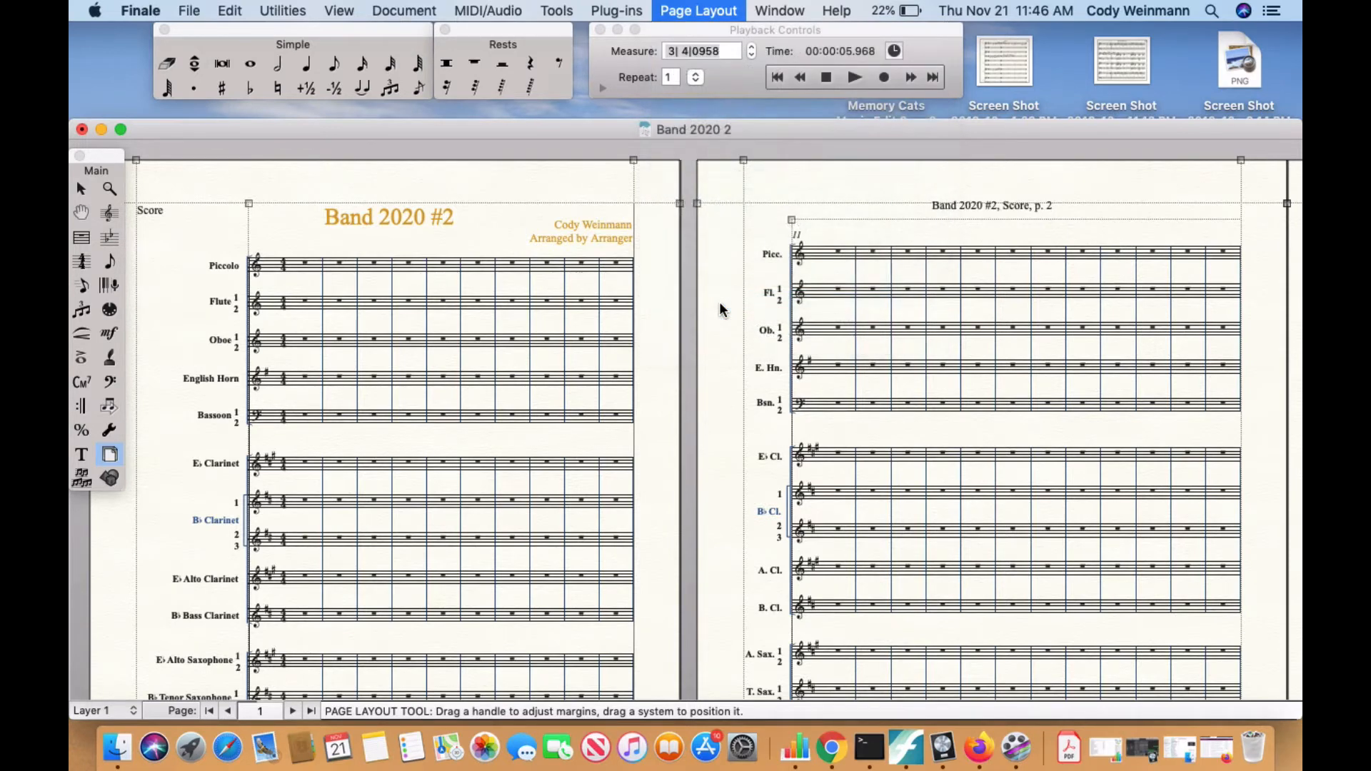
left_click(730, 165)
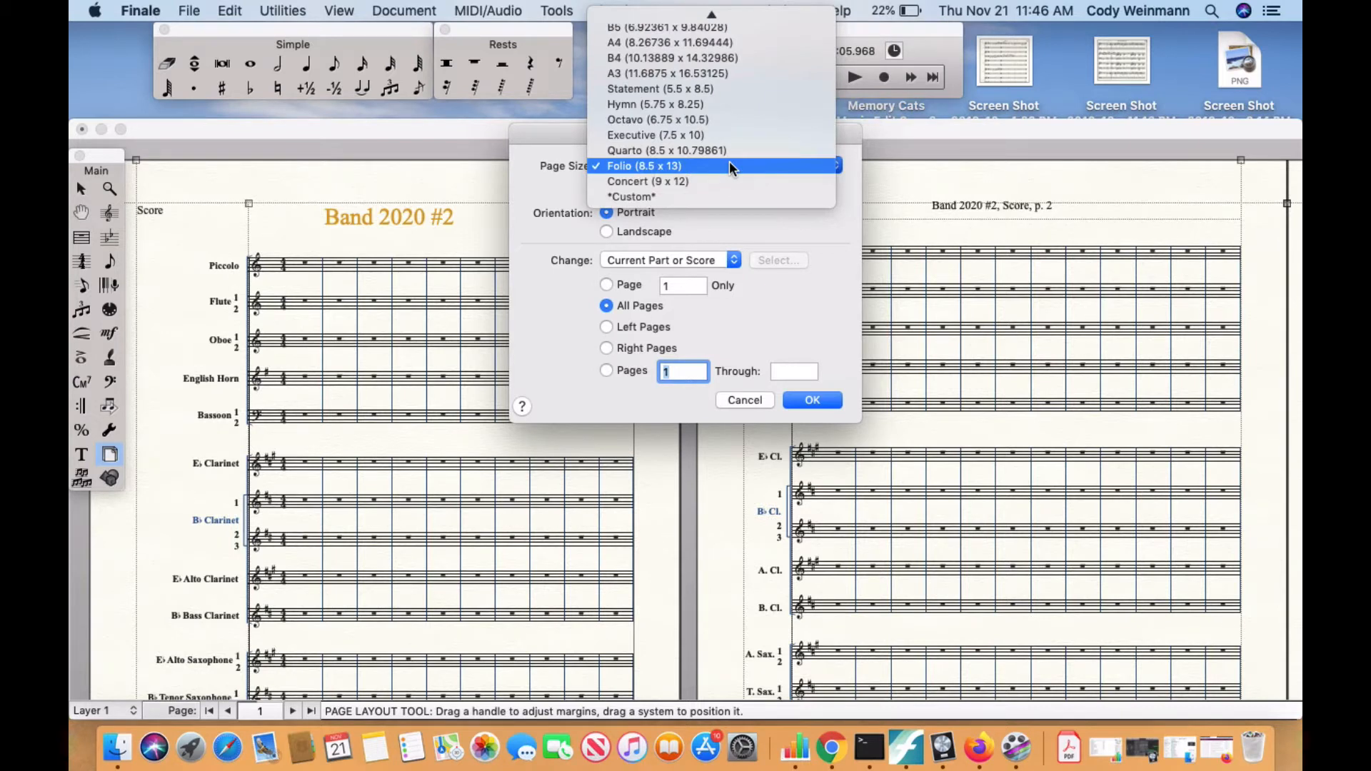
left_click(716, 69)
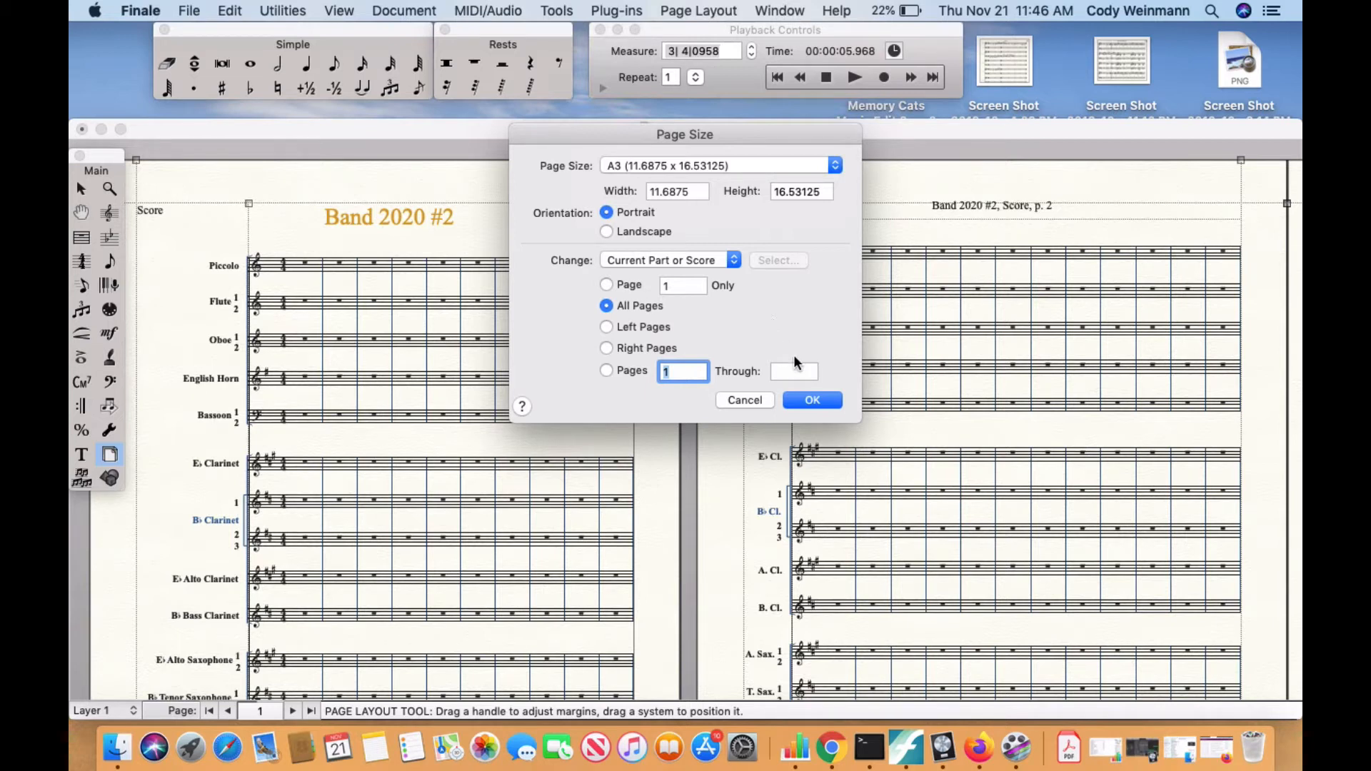
left_click(809, 402)
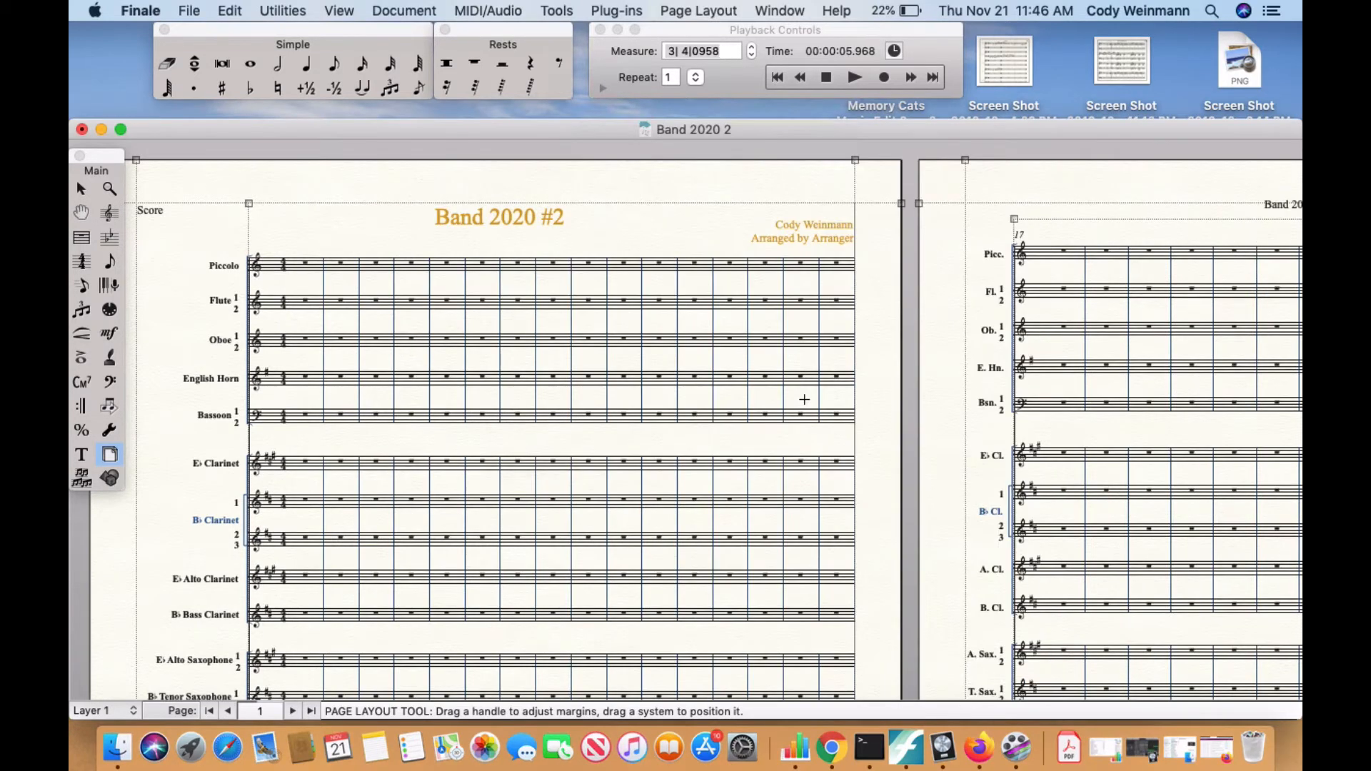
scroll(805, 400, "down", 10)
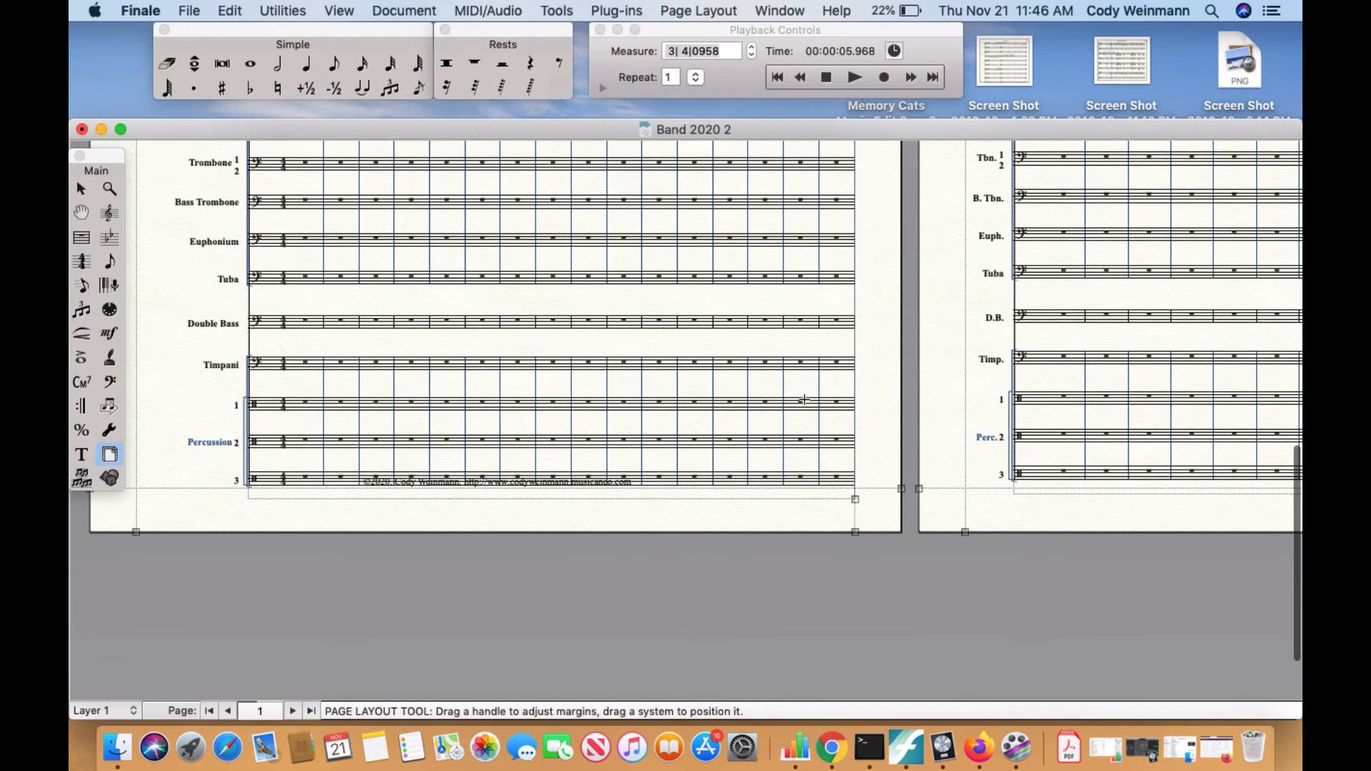
scroll(804, 400, "up", 10)
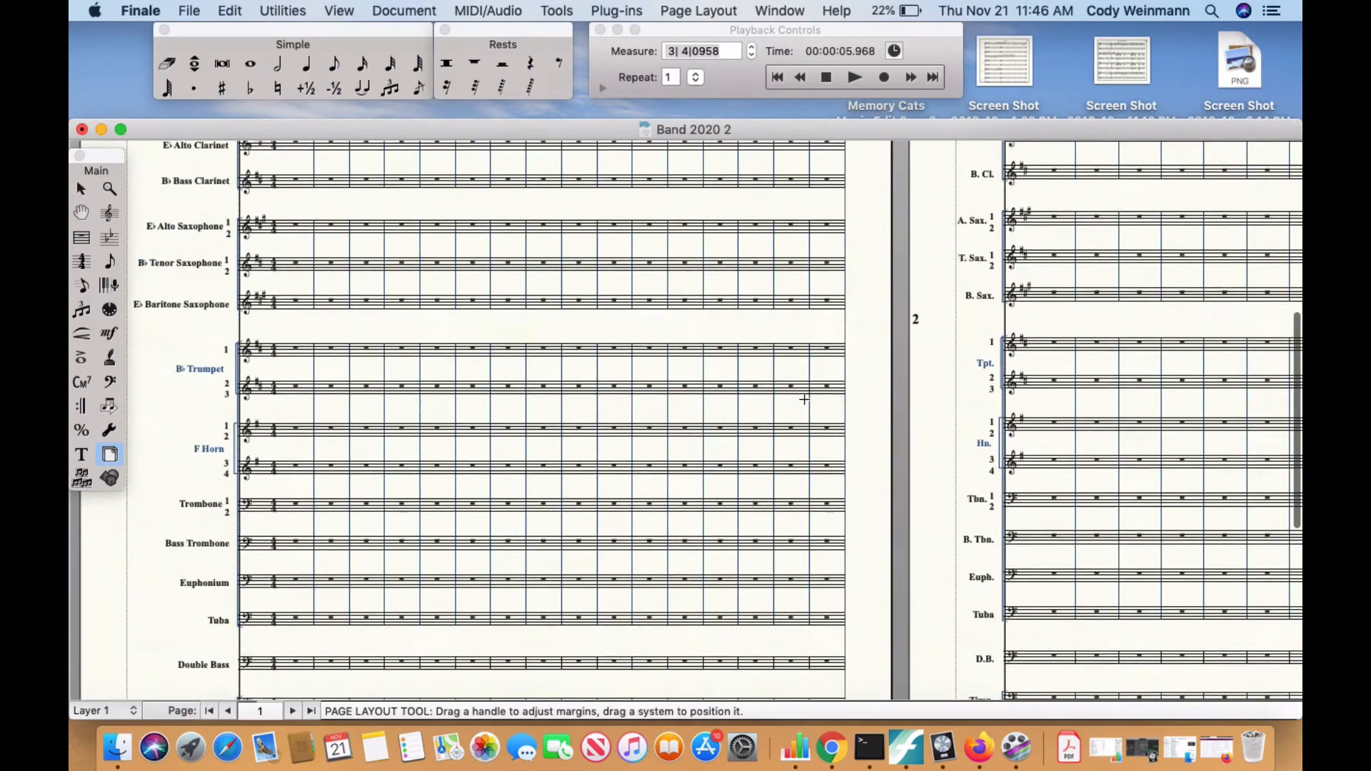
scroll(804, 400, "down", 10)
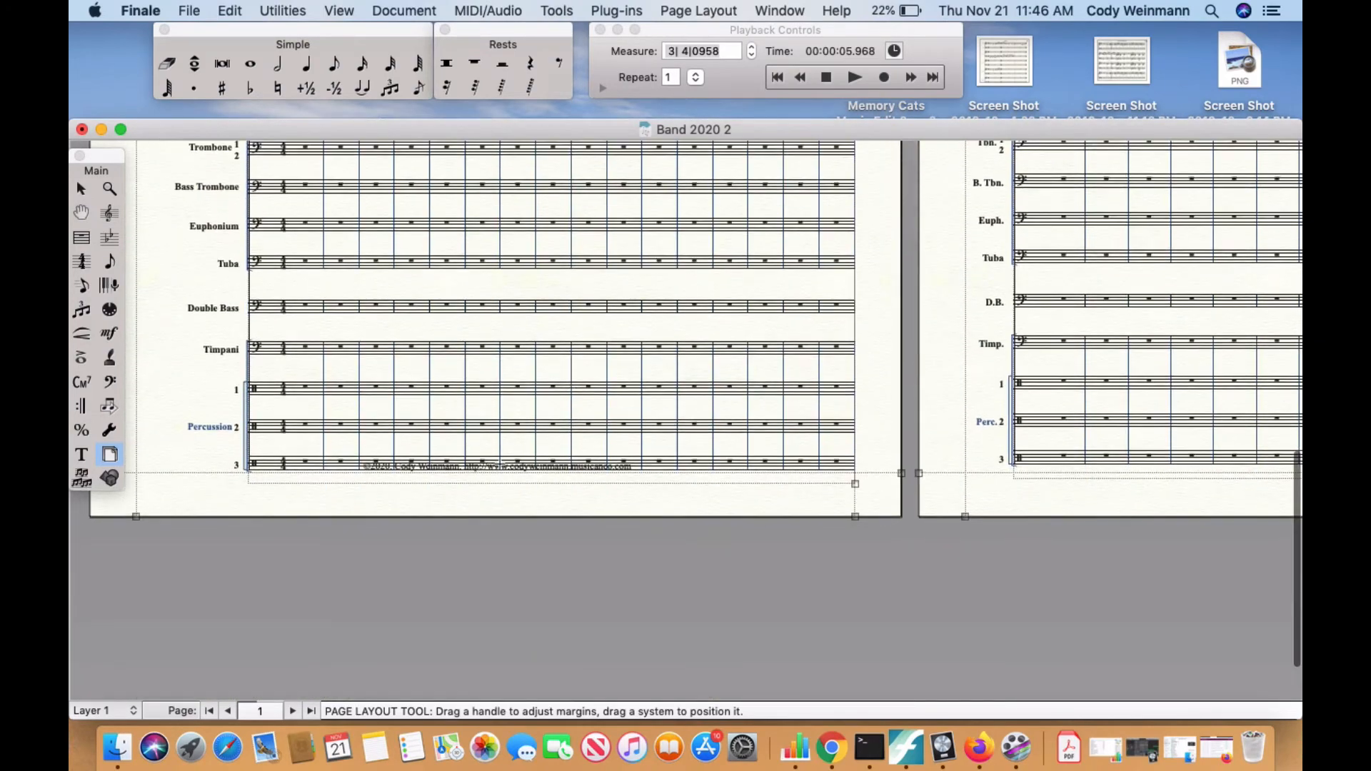
scroll(534, 464, "up", 5)
scroll(534, 465, "up", 8)
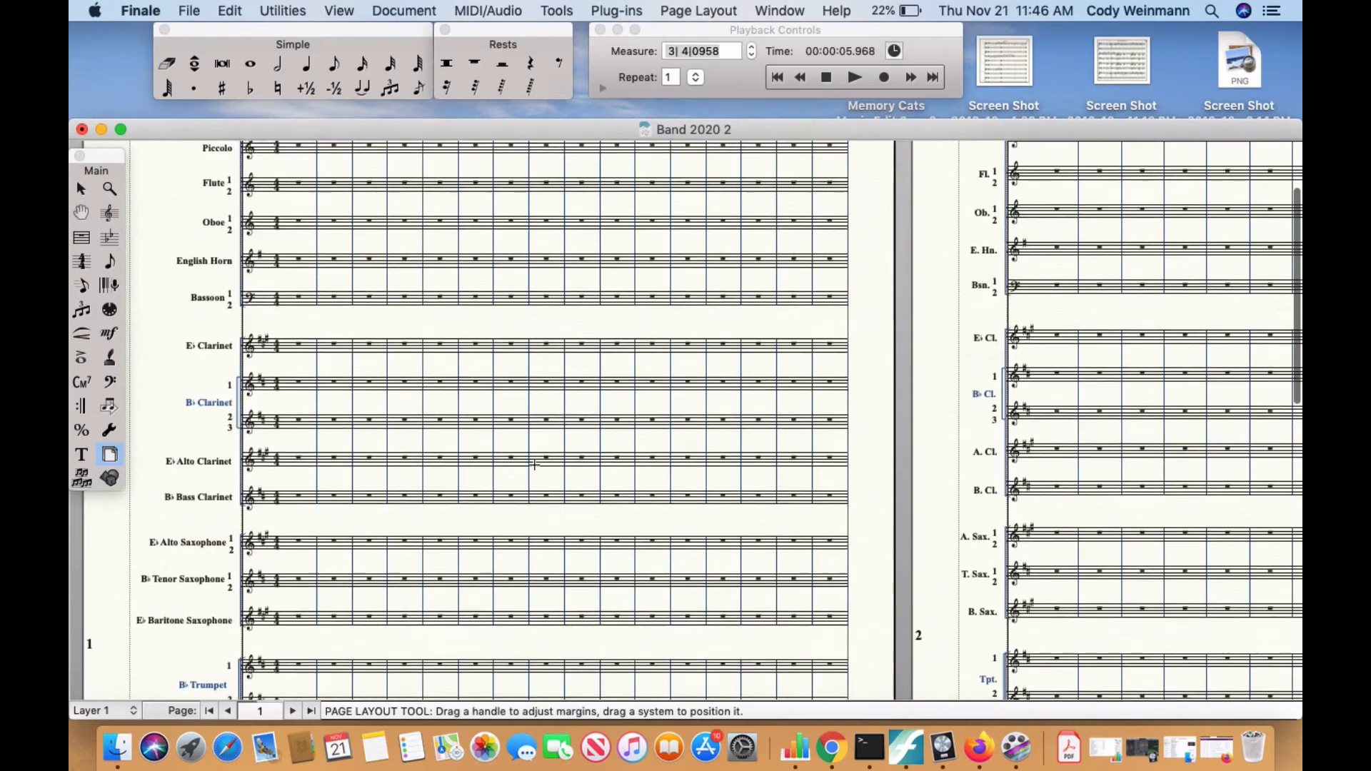
Set the page size of all score pages to Tabloid (11 x 17) and check the fit down to the percussion staves.
left_click(689, 11)
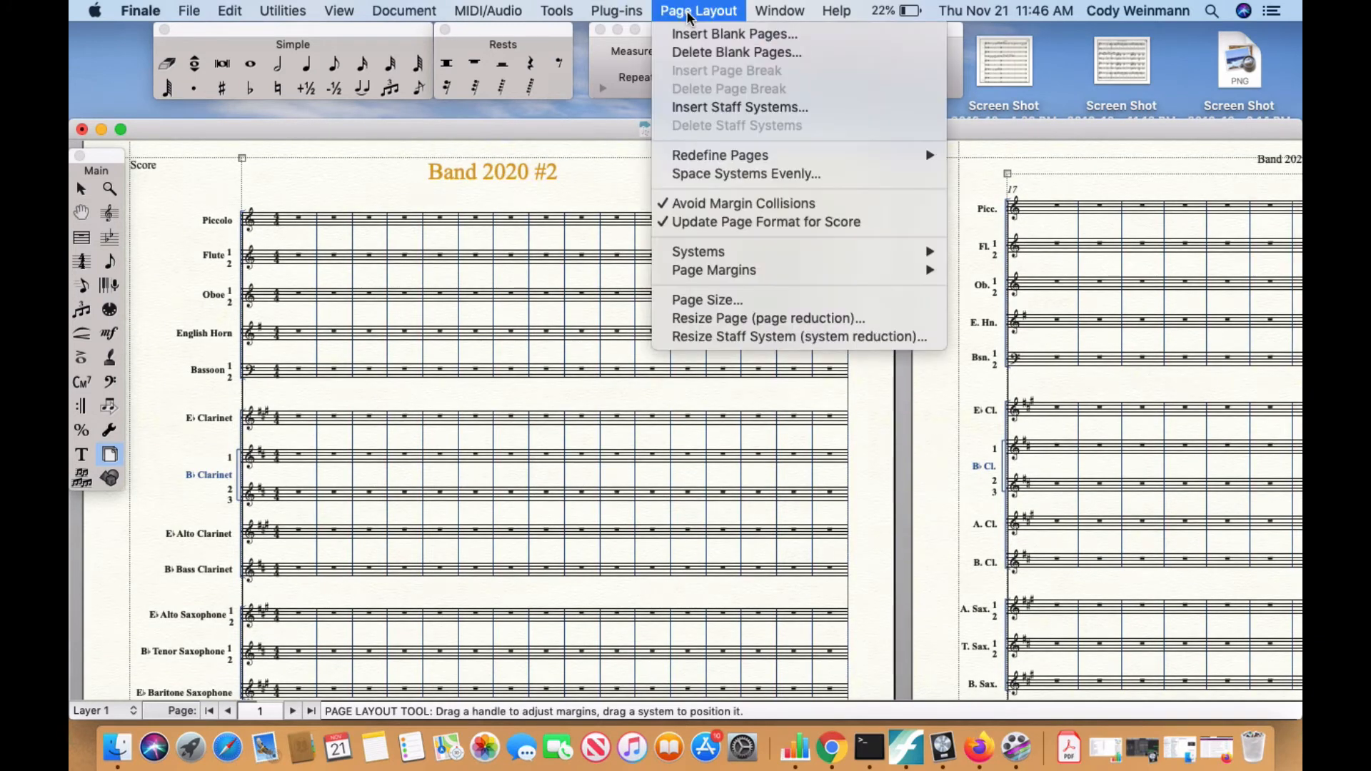
left_click(686, 300)
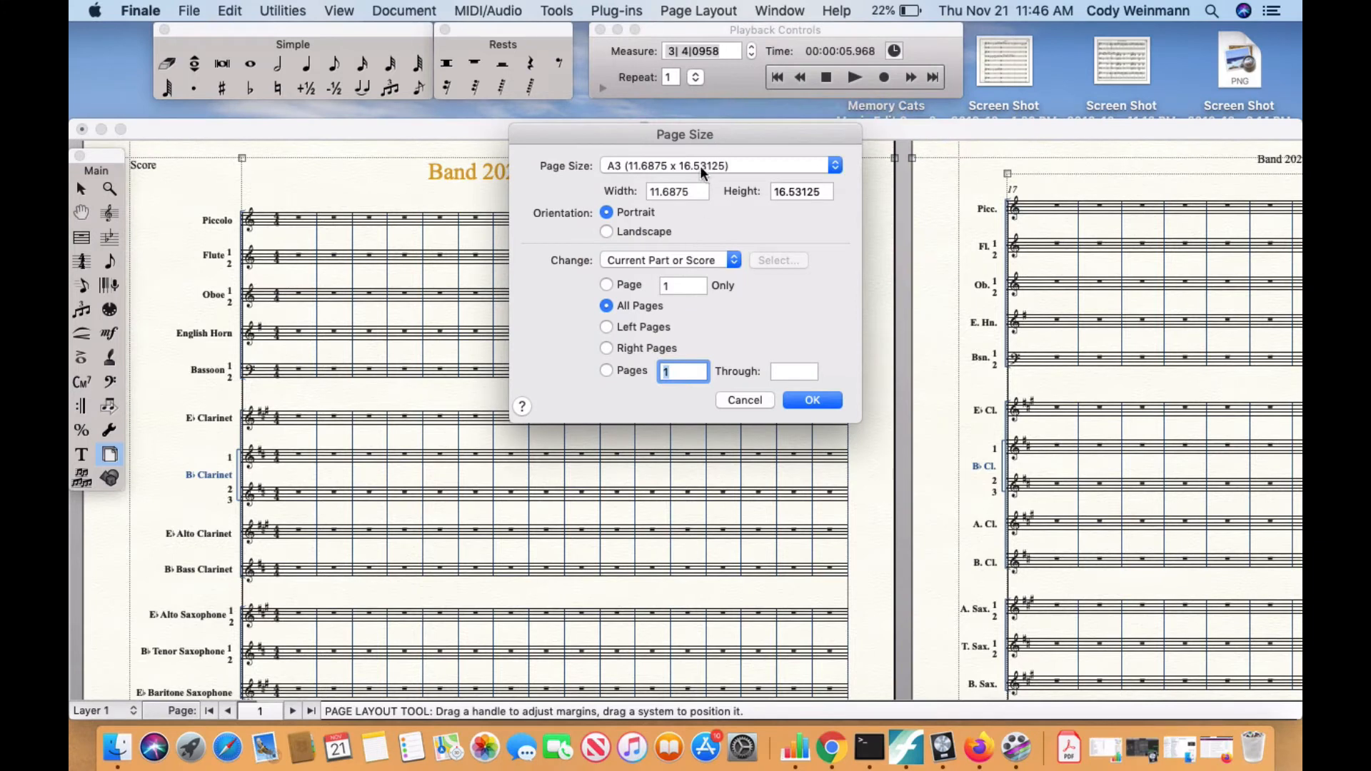
left_click(701, 168)
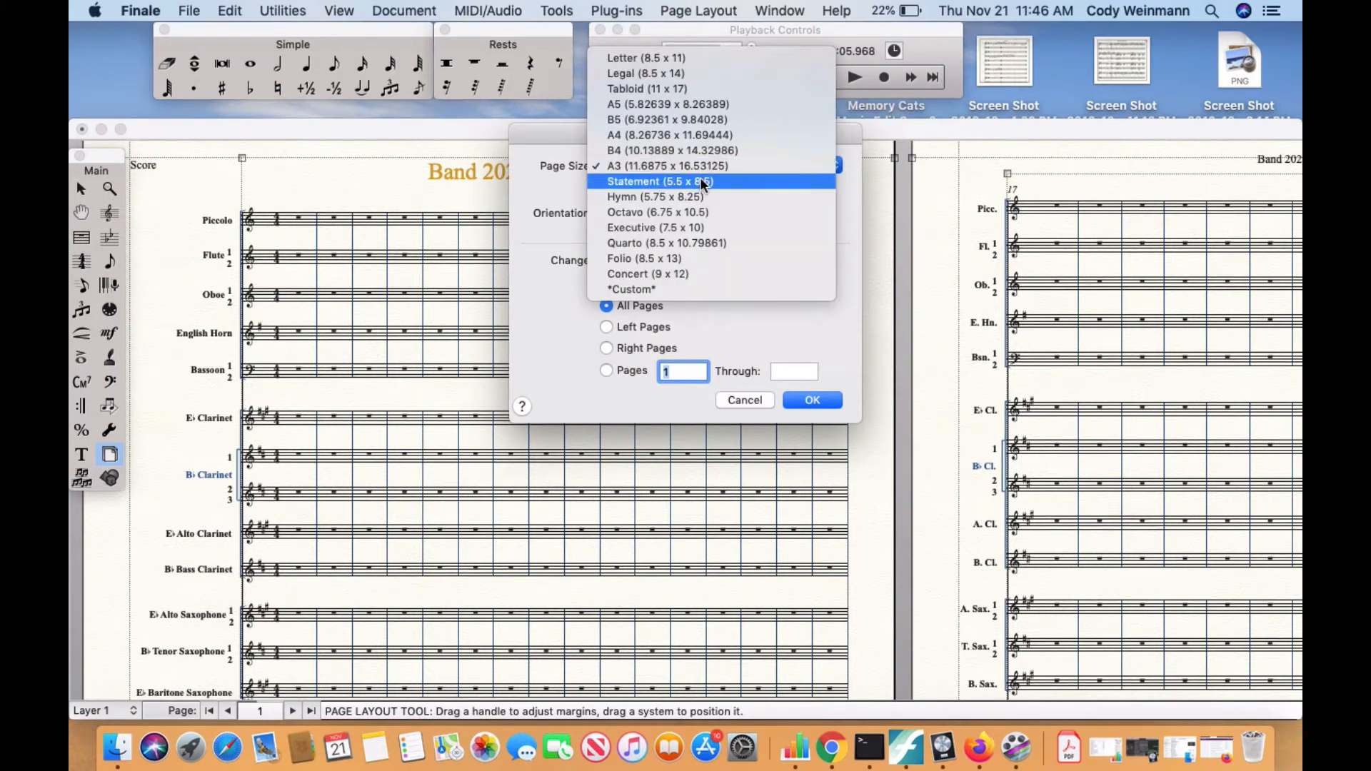
left_click(694, 88)
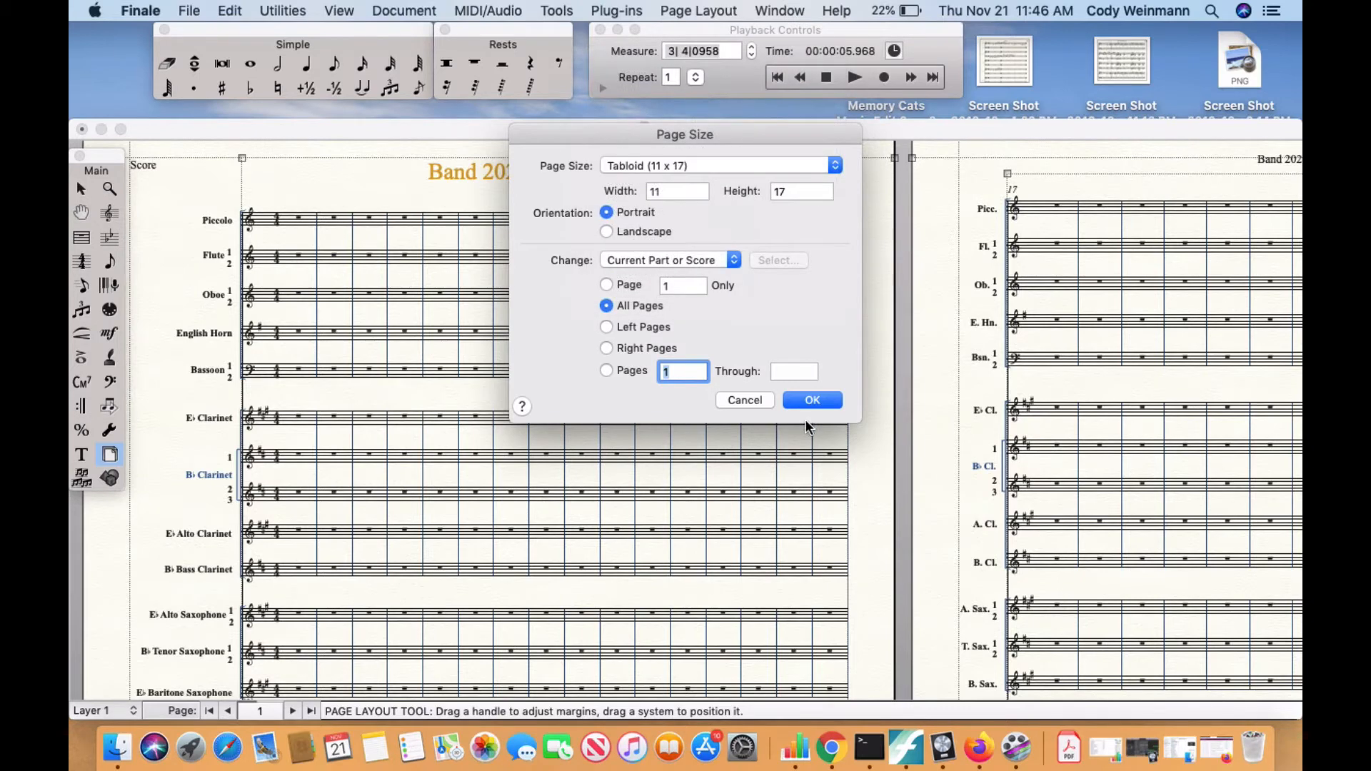
left_click(812, 401)
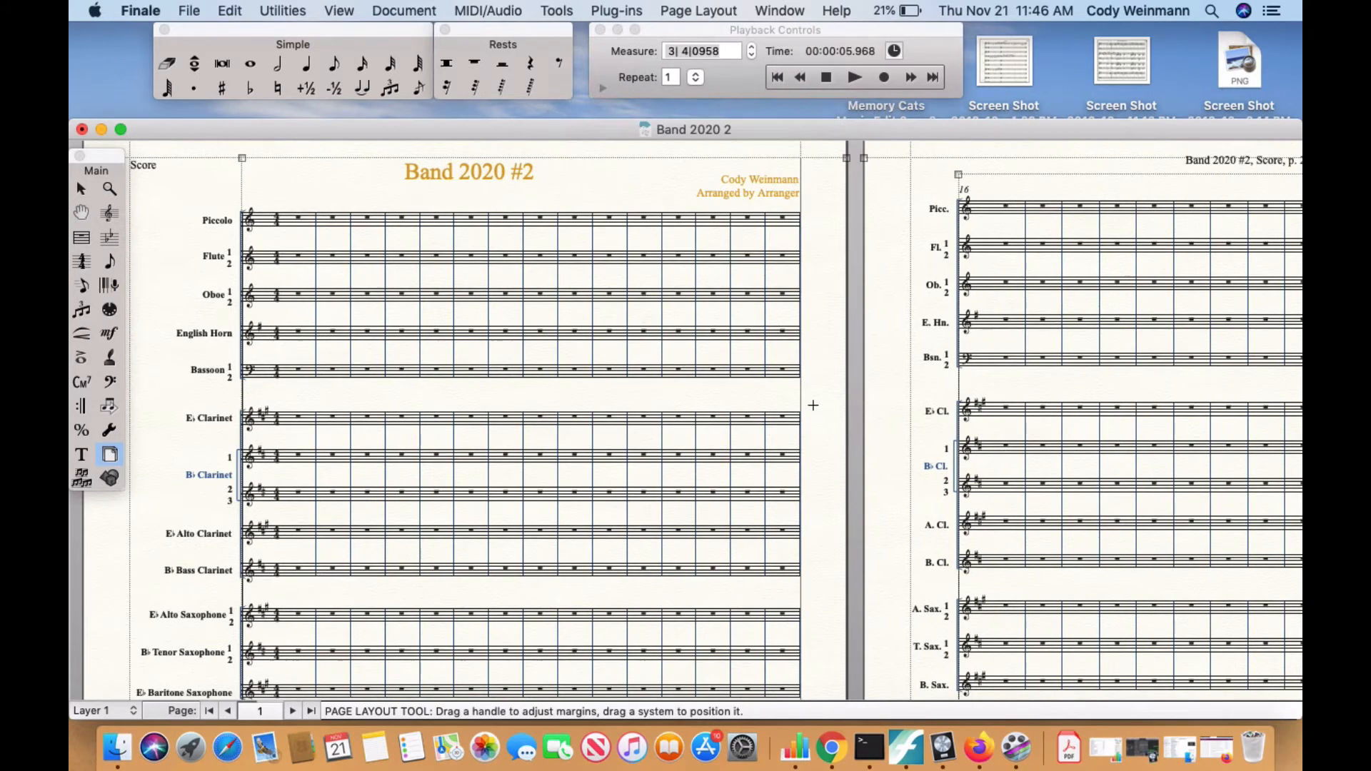
scroll(813, 405, "down", 10)
scroll(812, 405, "down", 3)
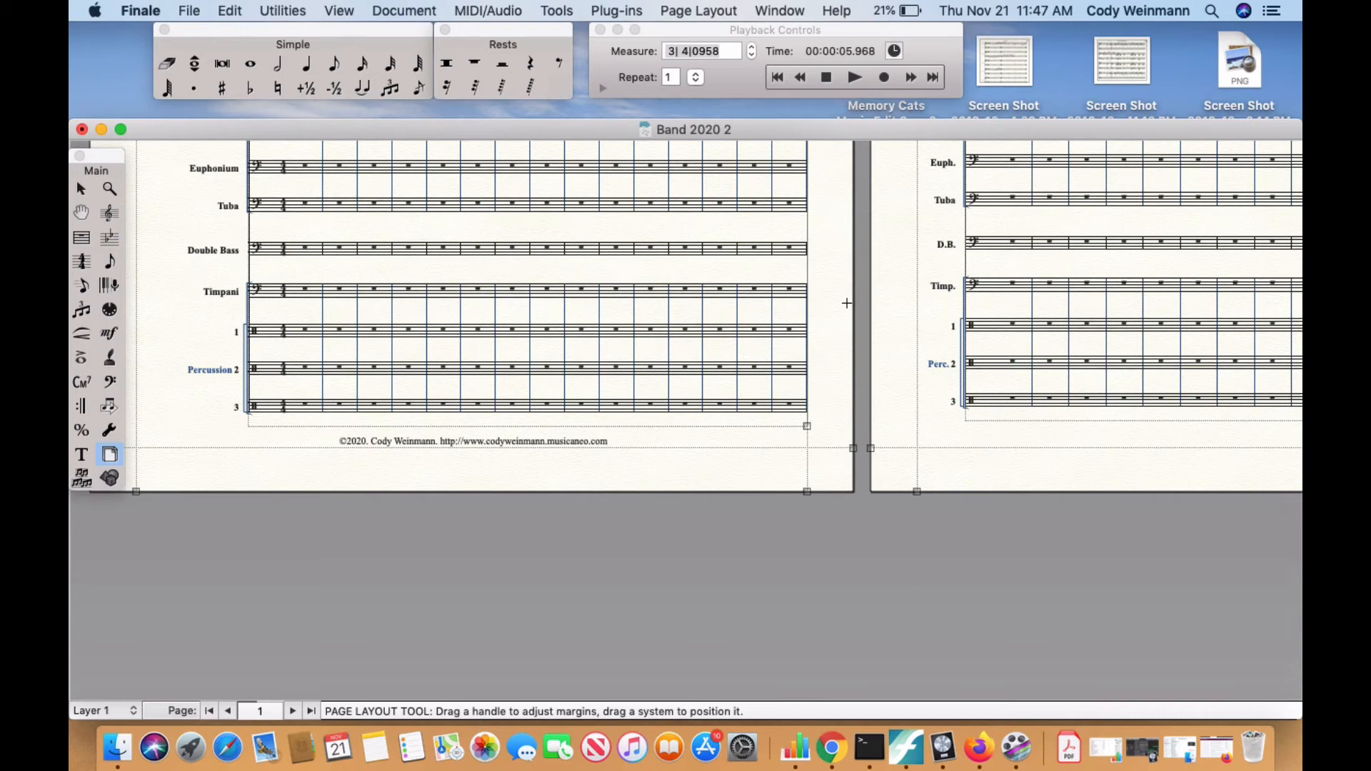
scroll(801, 358, "up", 6)
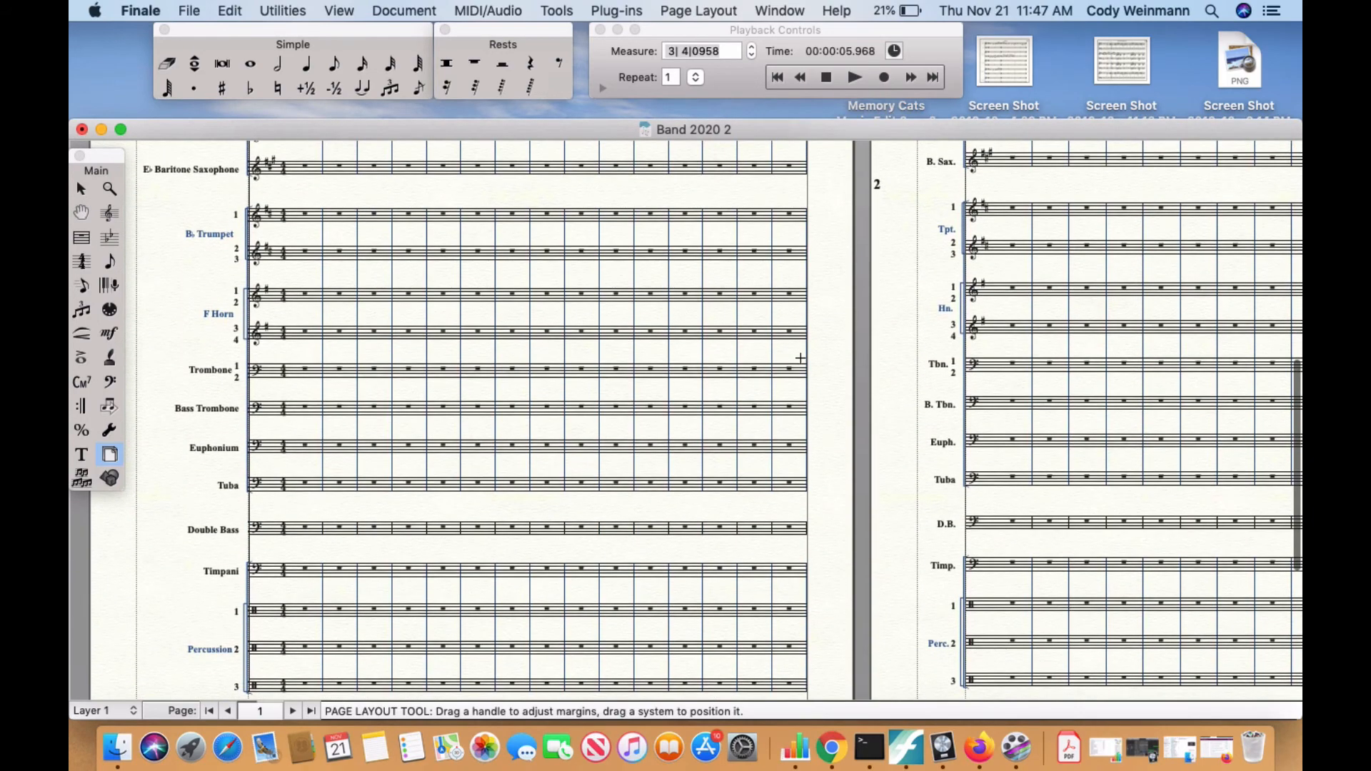
scroll(800, 358, "up", 9)
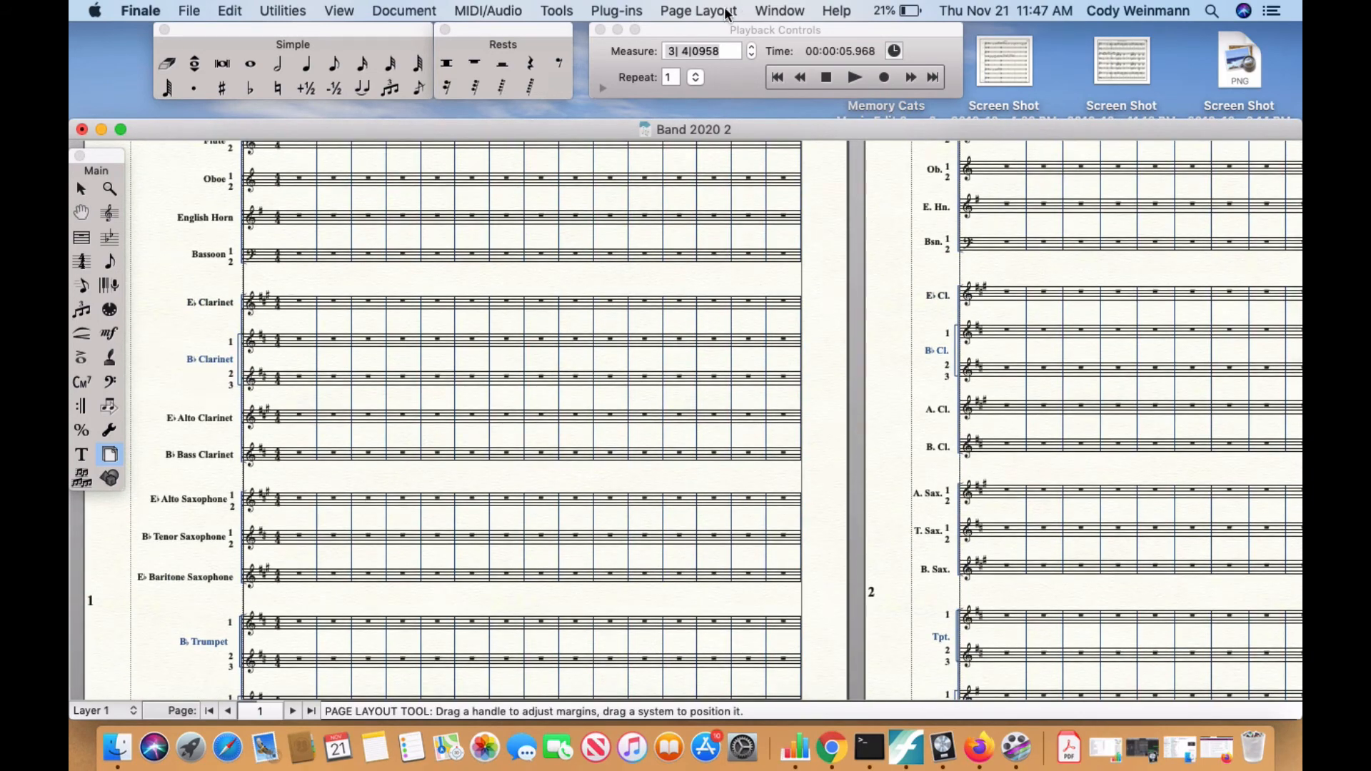
Review the Resize Page (page reduction) options without changing them, and examine the space below the lowest staves.
left_click(725, 12)
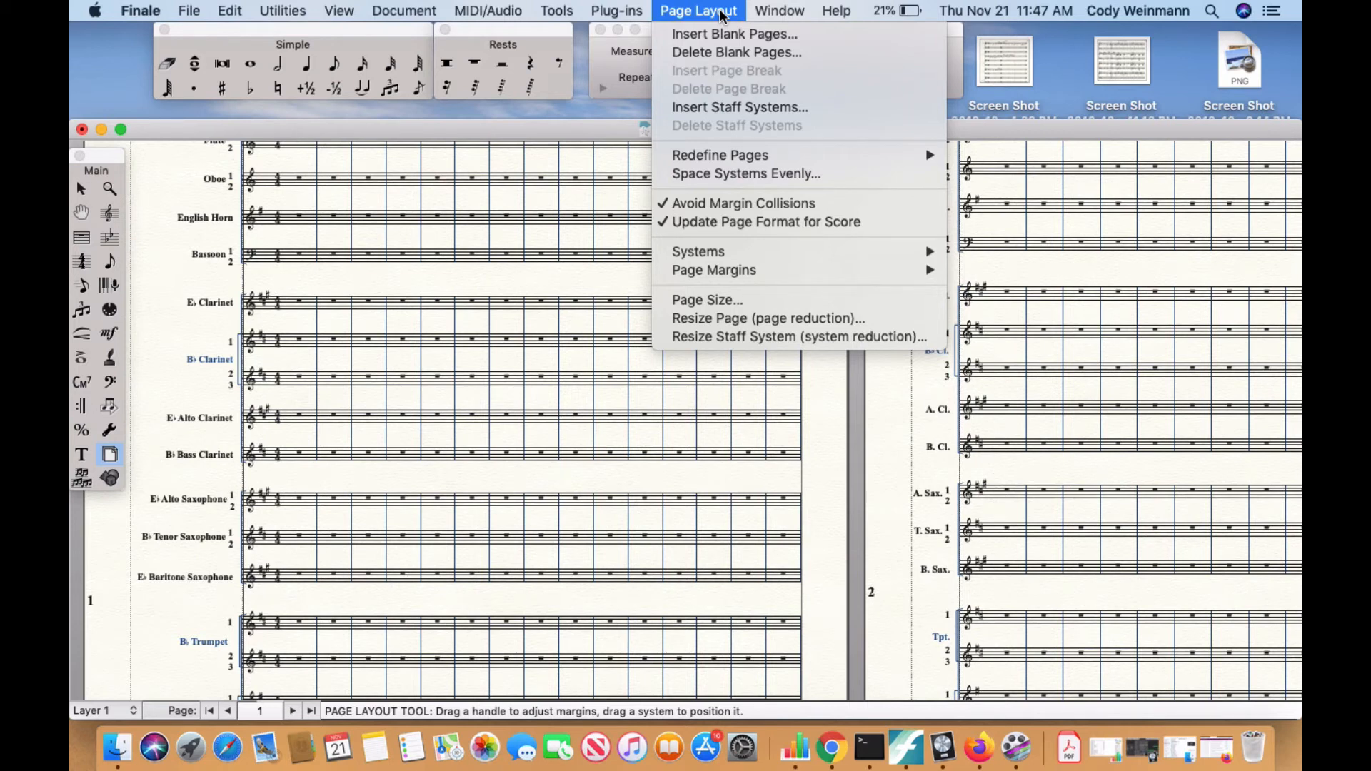
left_click(735, 318)
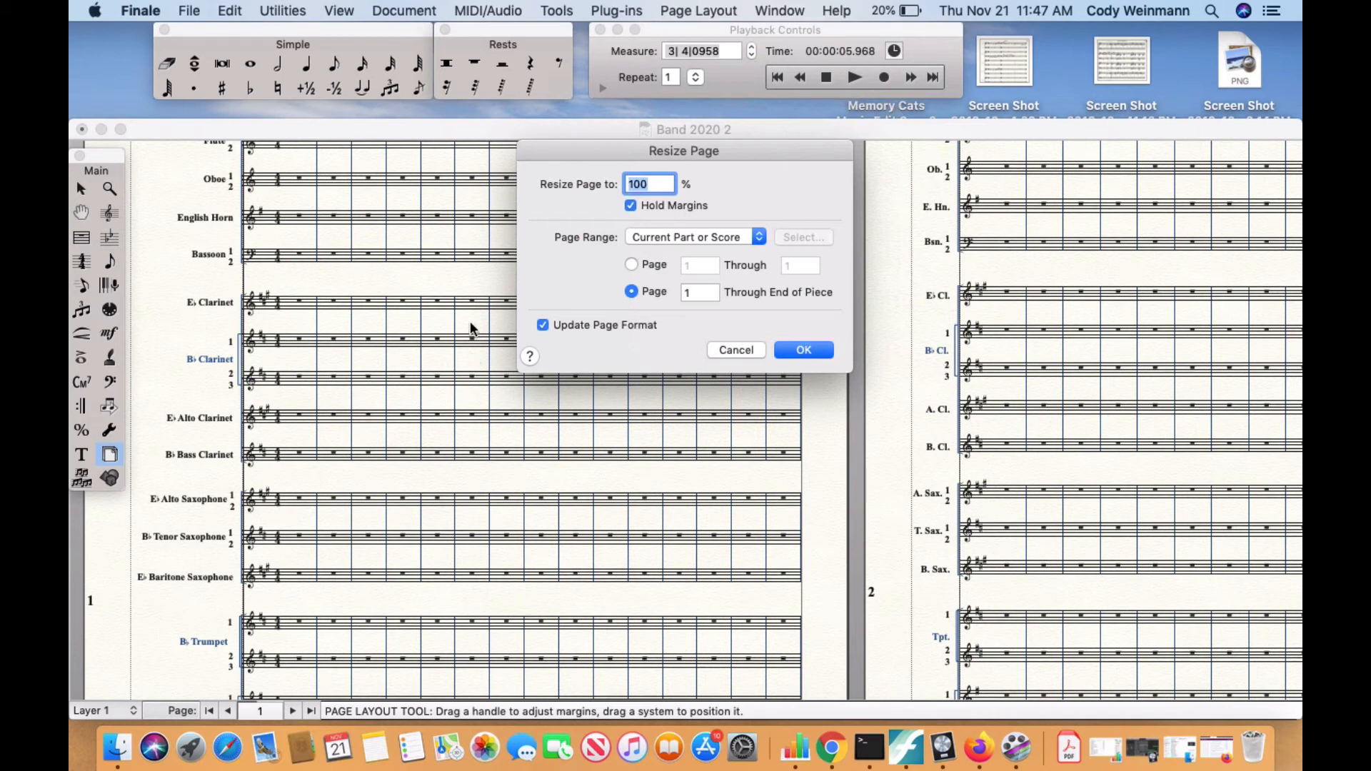
left_click(737, 349)
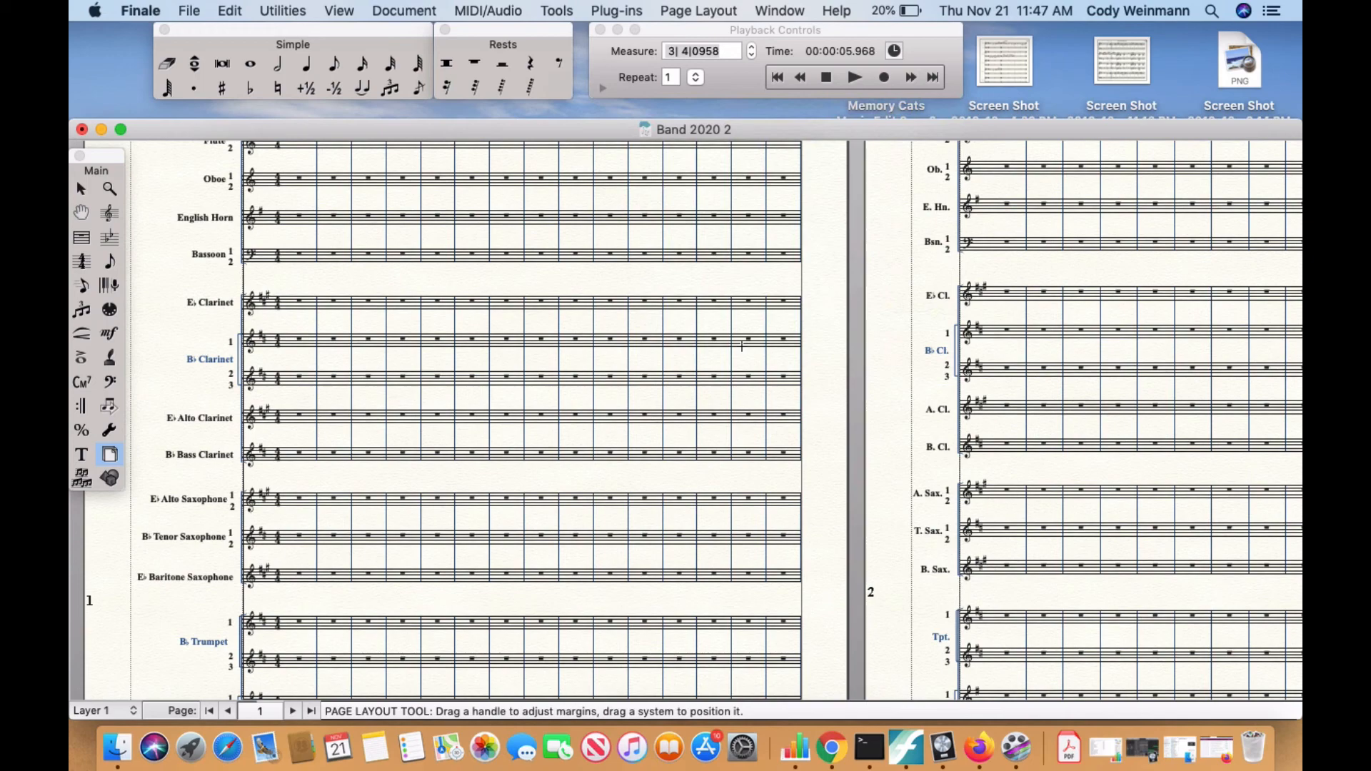
scroll(742, 346, "down", 5)
scroll(742, 347, "down", 5)
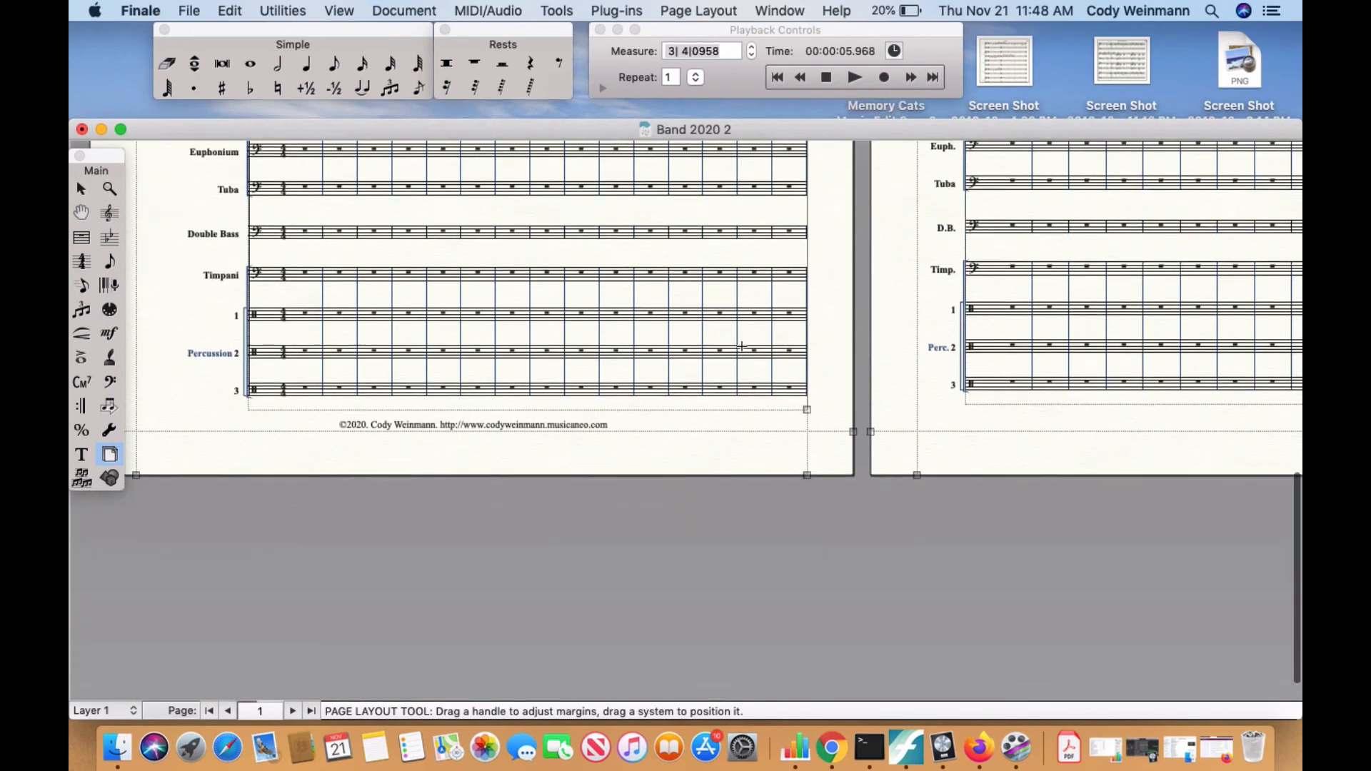
scroll(742, 346, "up", 5)
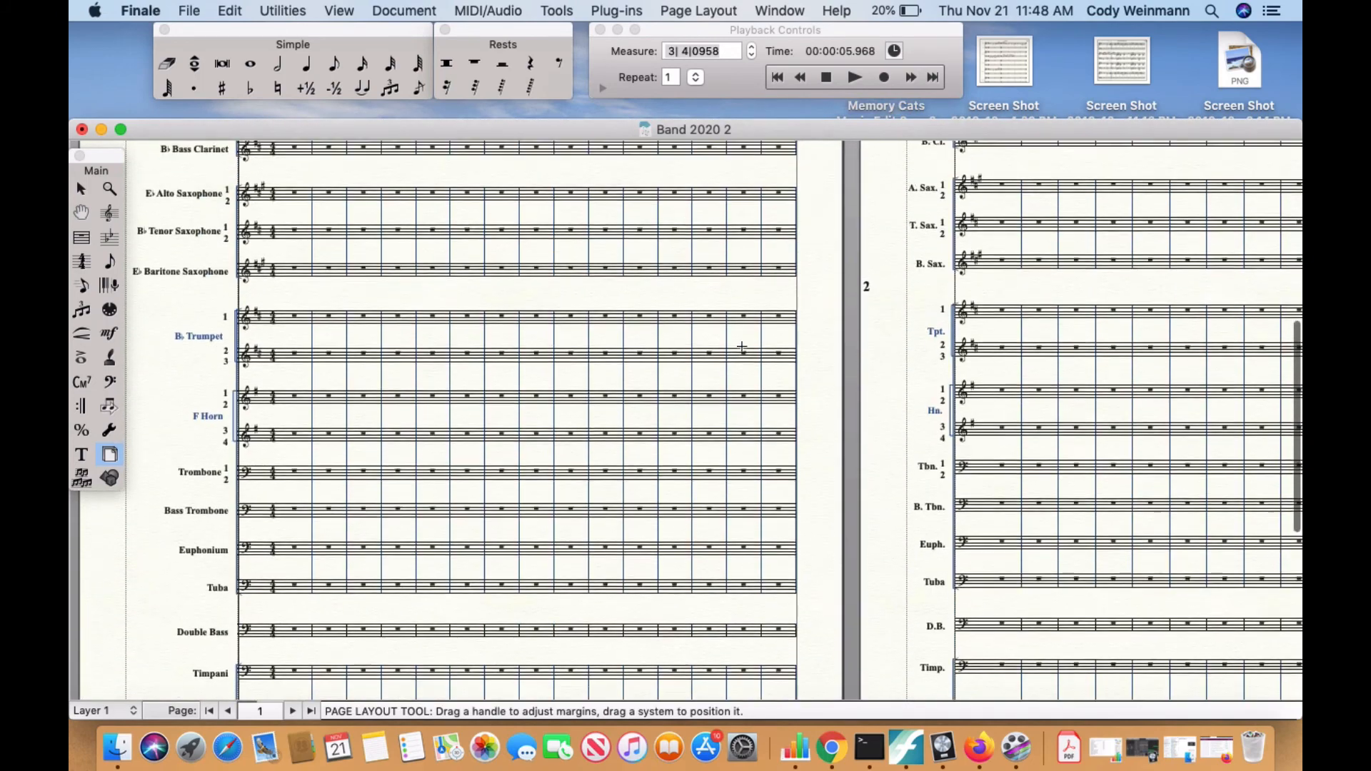